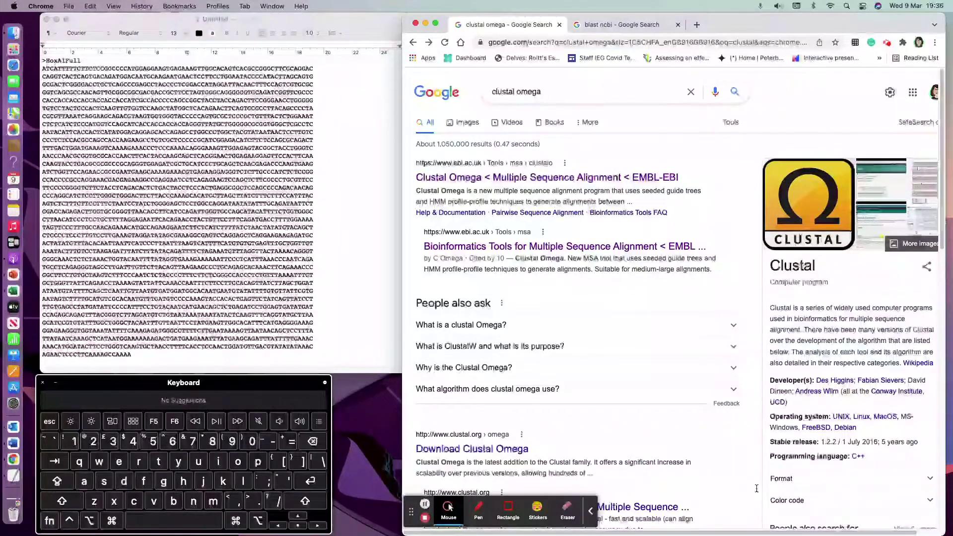
Look through the HoxA1Full, HoxA1Exons, HoxB1Full and HoxB1Exons sequences in the text document
{"action": "left_click", "coordinate": [83, 90]}
{"action": "scroll", "coordinate": [144, 112], "scroll_direction": "down", "scroll_amount": 2}
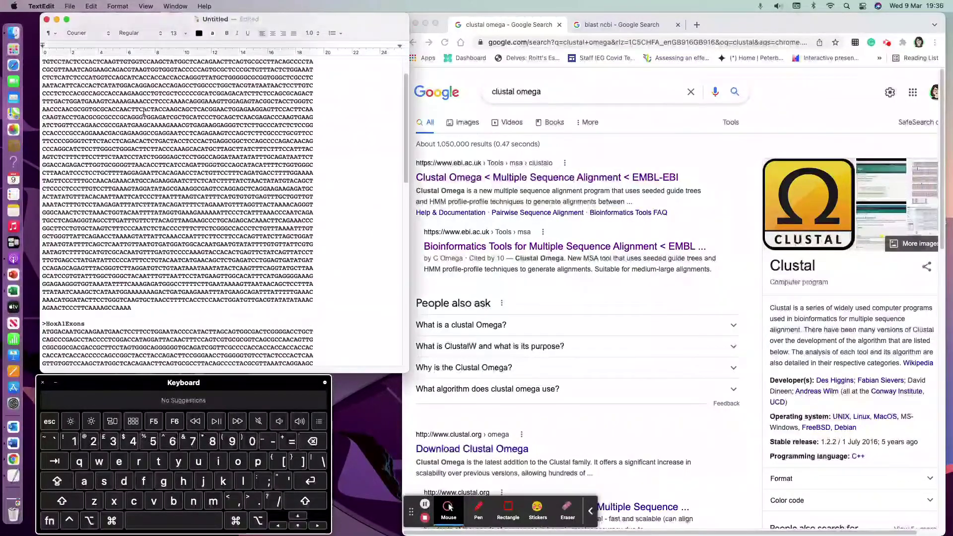
{"action": "scroll", "coordinate": [144, 112], "scroll_direction": "down", "scroll_amount": 5}
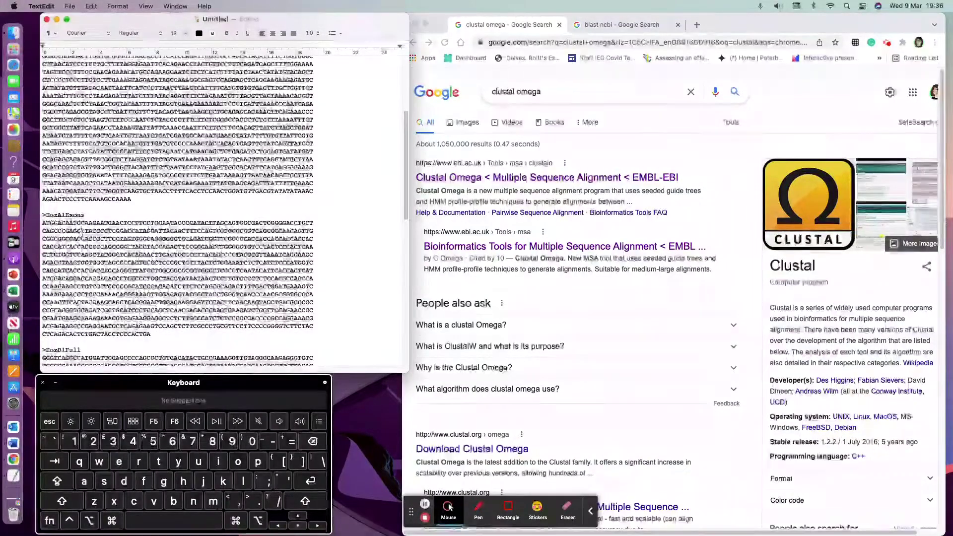
{"action": "scroll", "coordinate": [83, 234], "scroll_direction": "down", "scroll_amount": 6}
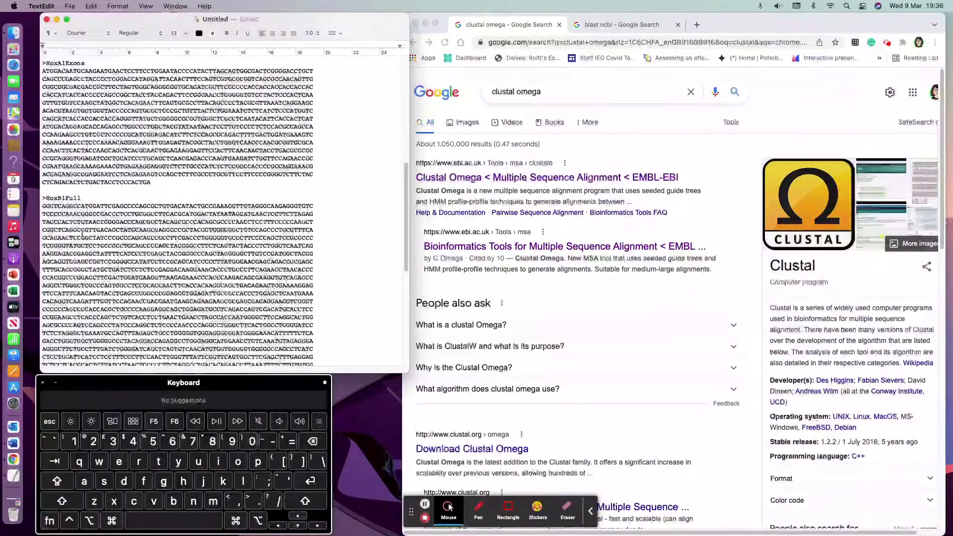
{"action": "scroll", "coordinate": [83, 233], "scroll_direction": "down", "scroll_amount": 10}
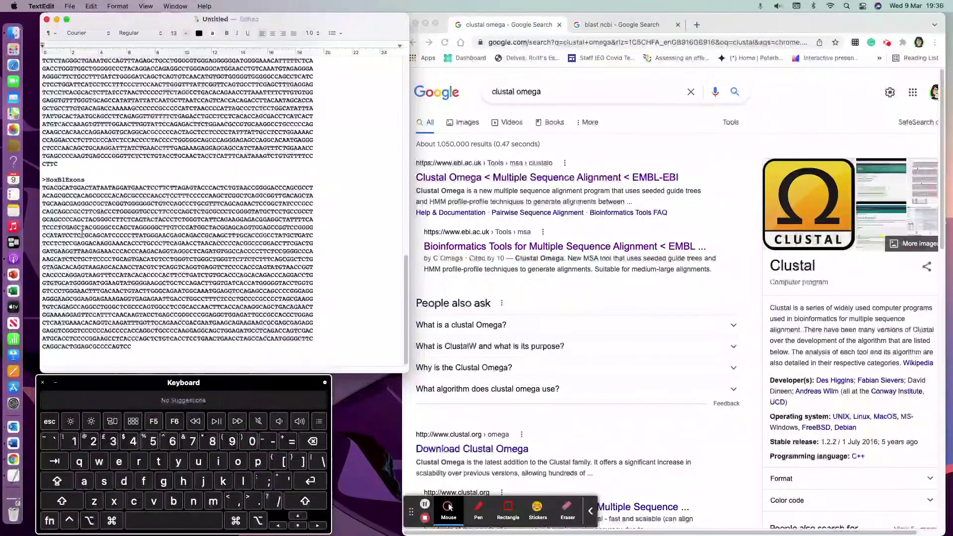
{"action": "scroll", "coordinate": [83, 234], "scroll_direction": "up", "scroll_amount": 20}
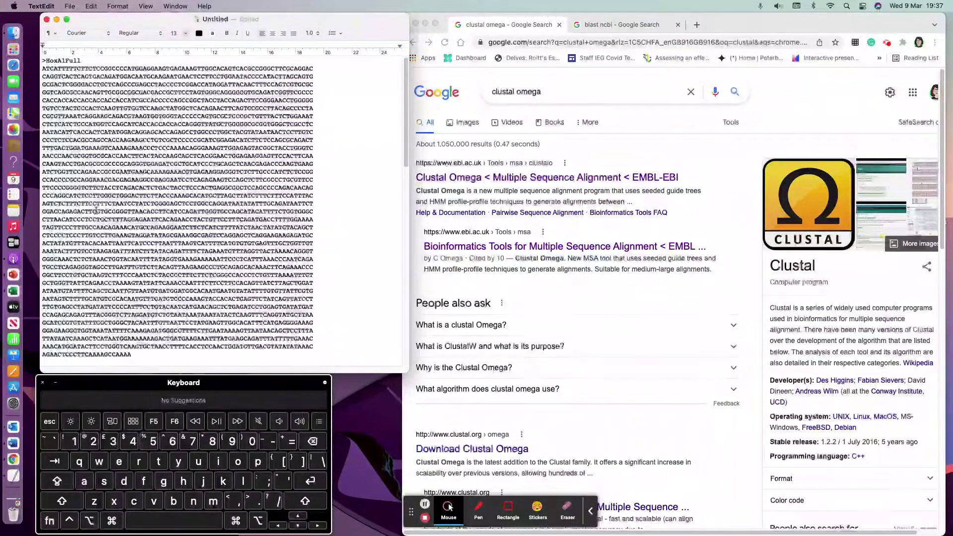
Open the EMBL-EBI Clustal Omega tool from the search results and set the input sequence type to DNA
{"action": "left_click", "coordinate": [501, 203]}
{"action": "left_click", "coordinate": [490, 185]}
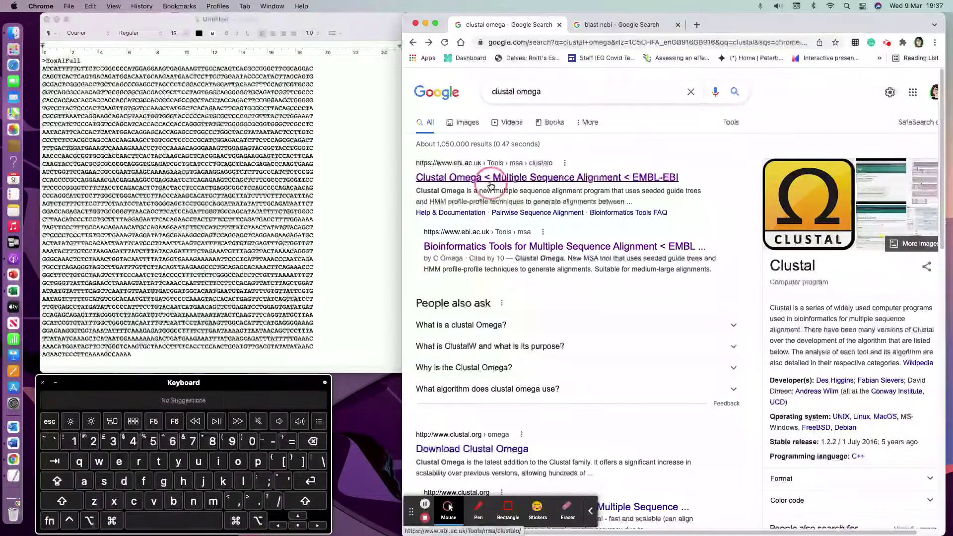
{"action": "scroll", "coordinate": [505, 194], "scroll_direction": "down", "scroll_amount": 5}
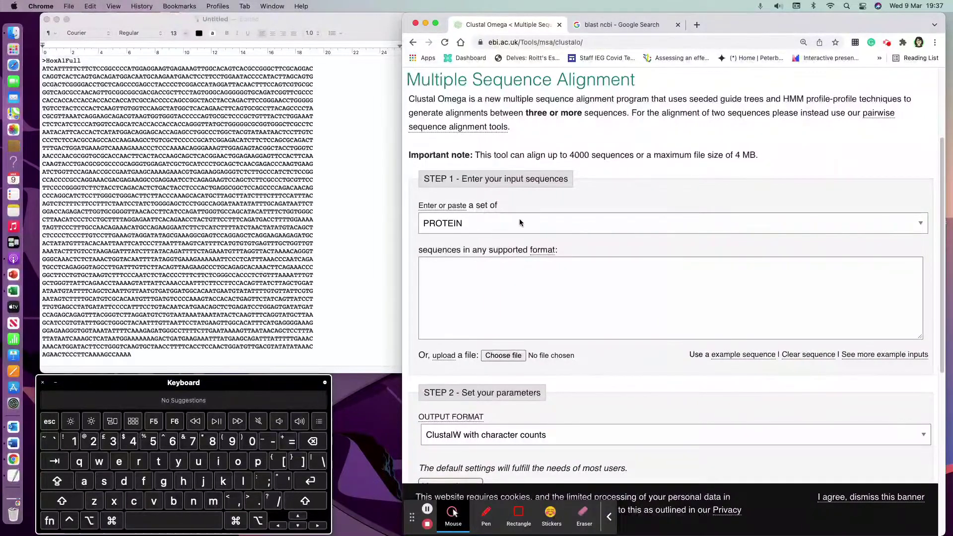
{"action": "left_click", "coordinate": [505, 226]}
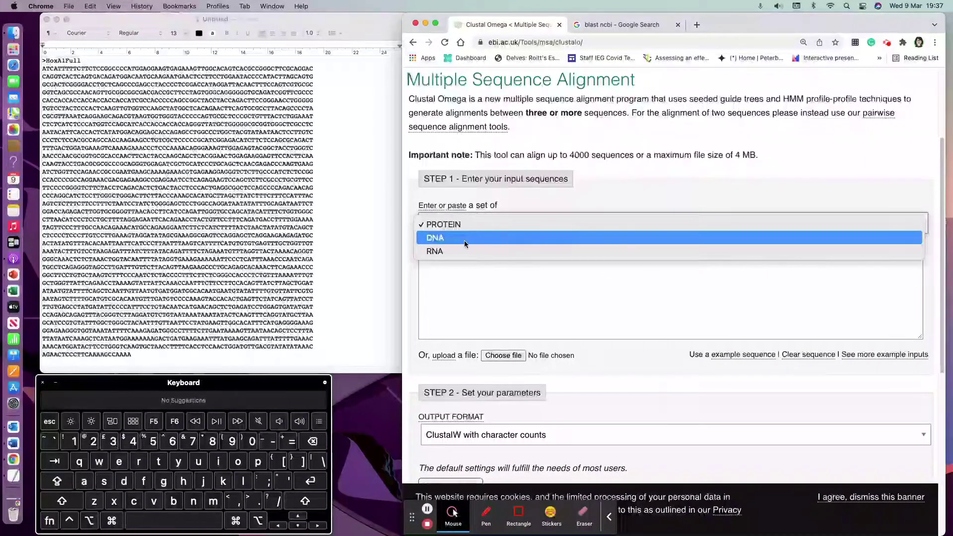
{"action": "left_click", "coordinate": [451, 239]}
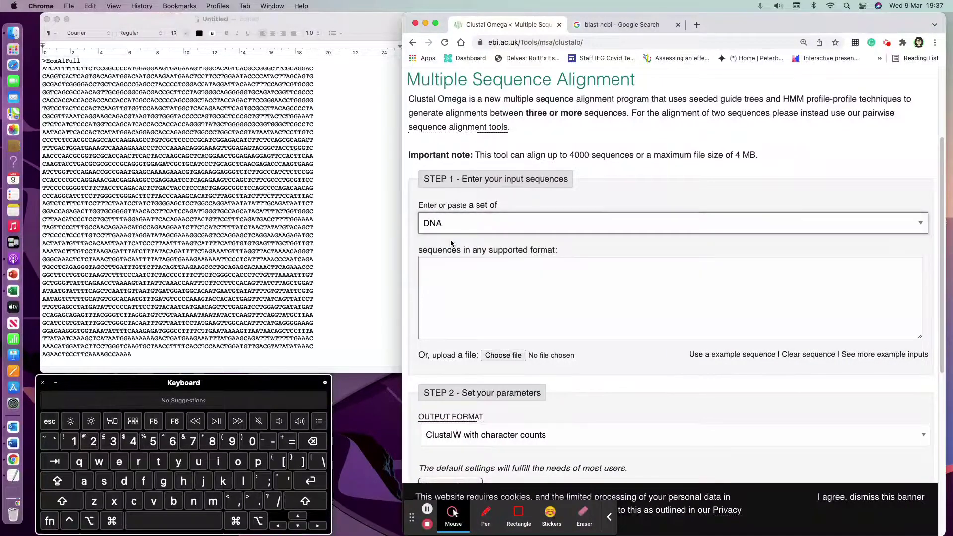
Open NCBI BLAST from the "blast ncbi" search results and go to Nucleotide BLAST
{"action": "left_click", "coordinate": [614, 23]}
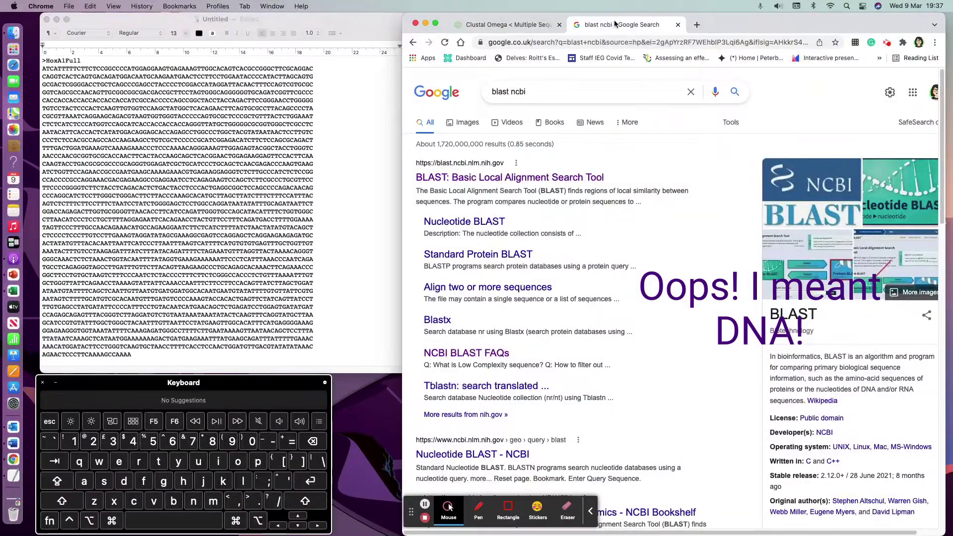
{"action": "left_click", "coordinate": [464, 179]}
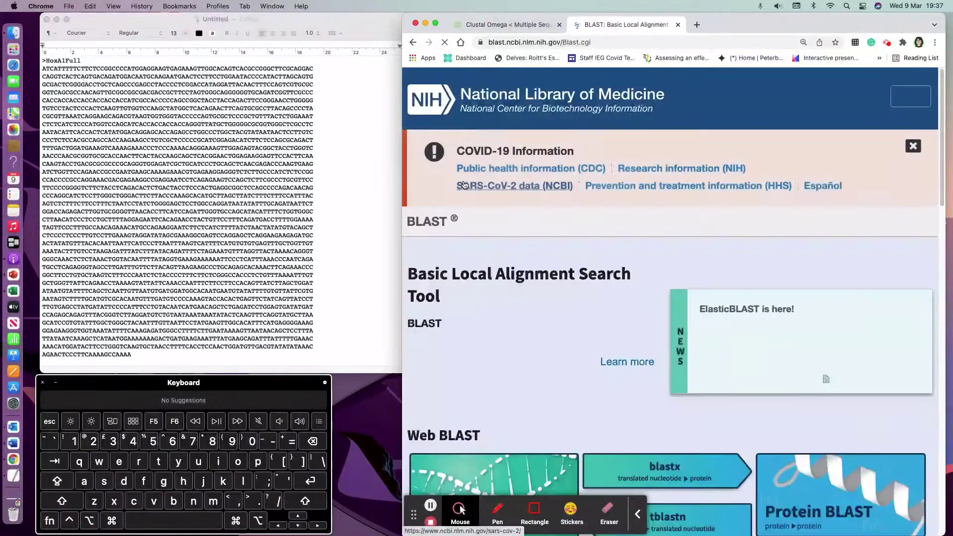
{"action": "scroll", "coordinate": [464, 185], "scroll_direction": "down", "scroll_amount": 3}
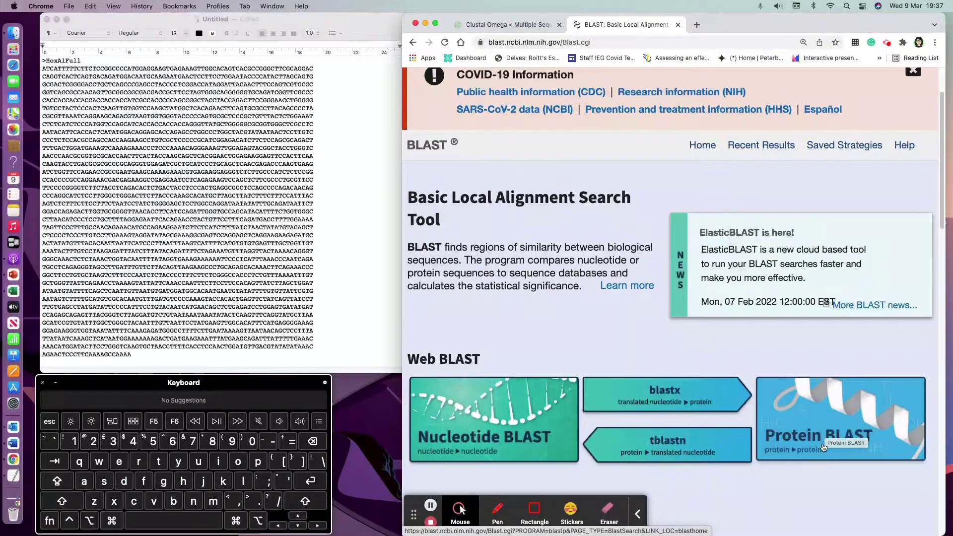
{"action": "left_click", "coordinate": [473, 411]}
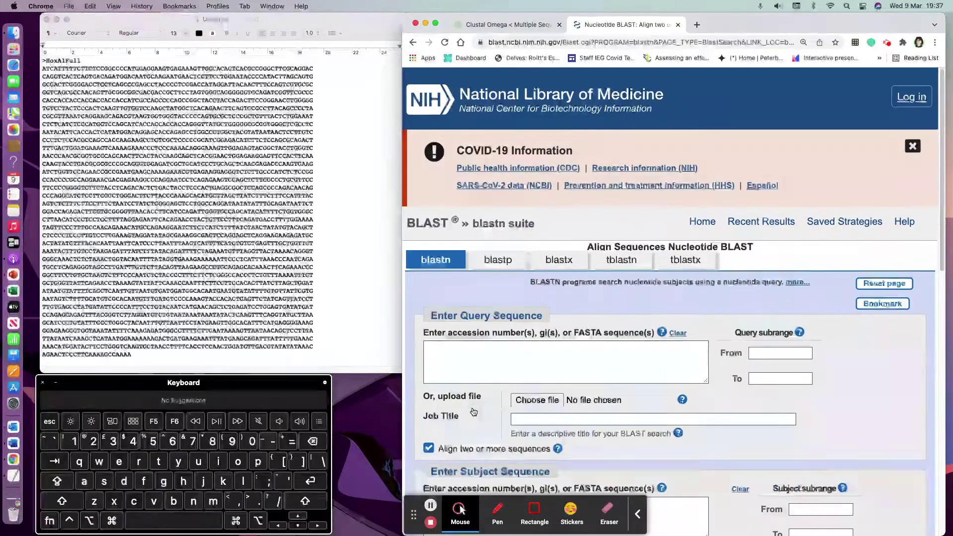
Disable the option to align two or more sequences in Nucleotide BLAST and enable it again
{"action": "scroll", "coordinate": [473, 411], "scroll_direction": "down", "scroll_amount": 5}
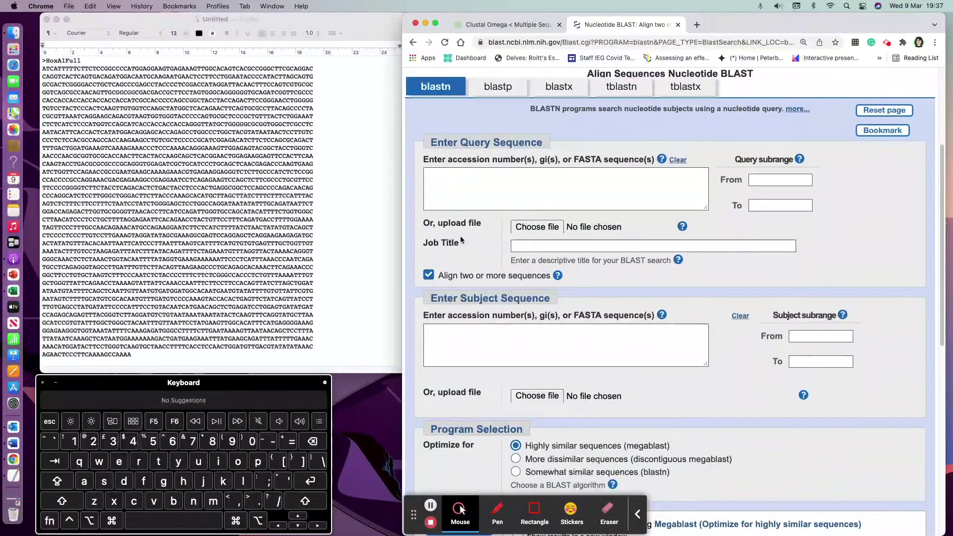
{"action": "left_click", "coordinate": [429, 276]}
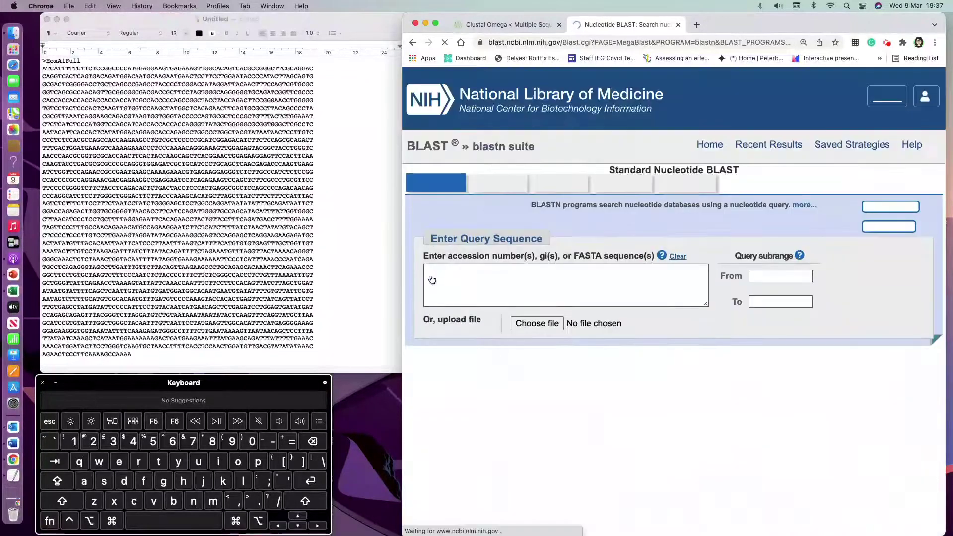
{"action": "scroll", "coordinate": [436, 412], "scroll_direction": "down", "scroll_amount": 2}
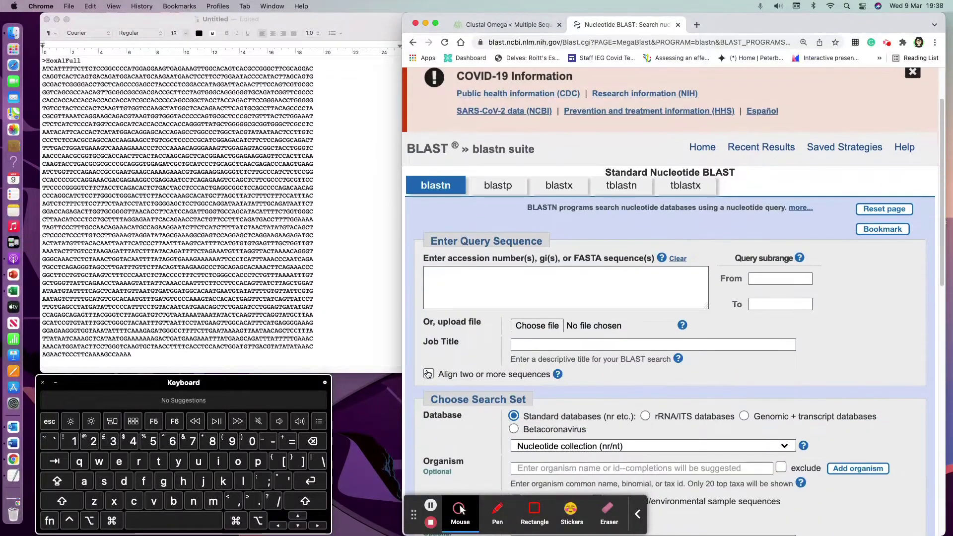
{"action": "left_click", "coordinate": [427, 374]}
Copy the HoxA1Full and HoxA1Exons sequences with their headers from the text document into Clustal Omega's sequence input
{"action": "left_click", "coordinate": [499, 25]}
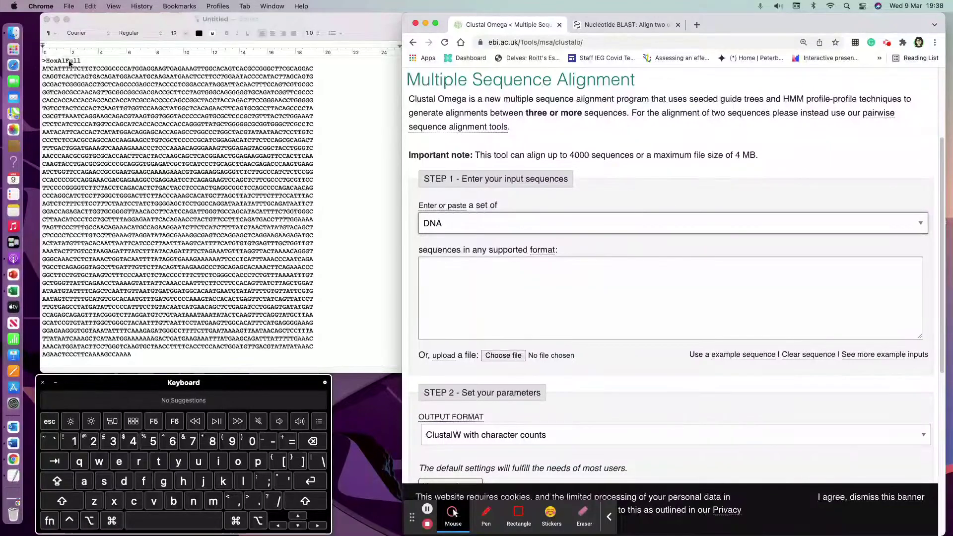
{"action": "scroll", "coordinate": [90, 199], "scroll_direction": "down", "scroll_amount": 5}
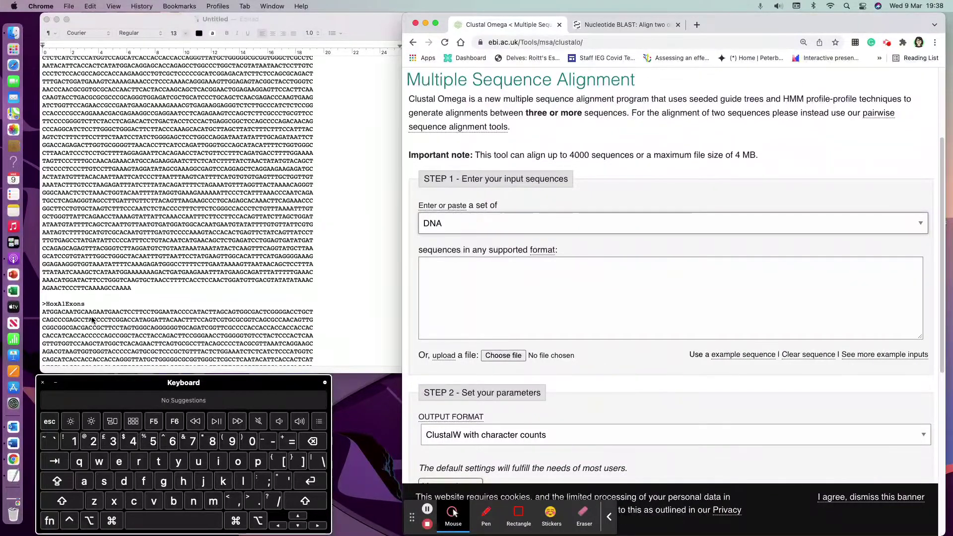
{"action": "scroll", "coordinate": [95, 310], "scroll_direction": "down", "scroll_amount": 5}
{"action": "left_click", "coordinate": [92, 268]}
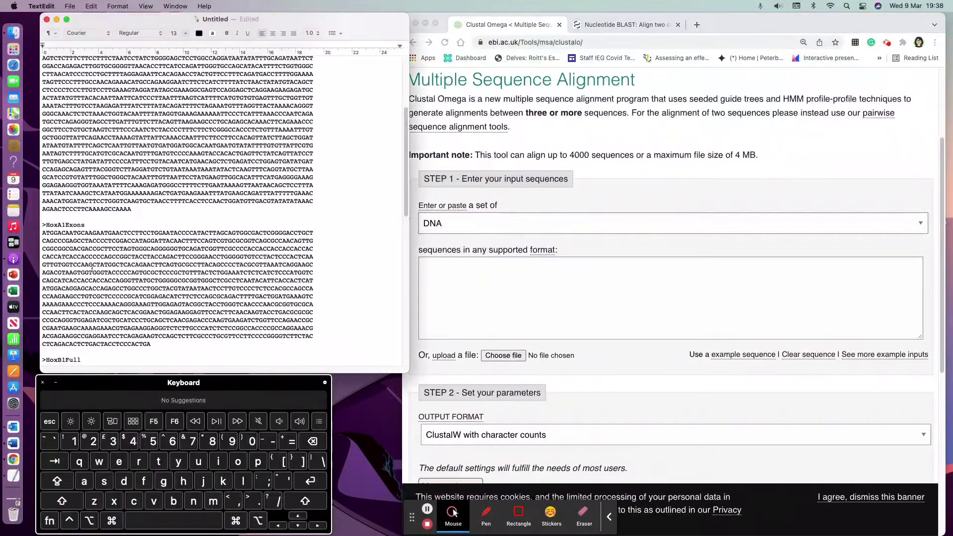
{"action": "left_click_drag", "start_coordinate": [150, 345], "coordinate": [42, 68]}
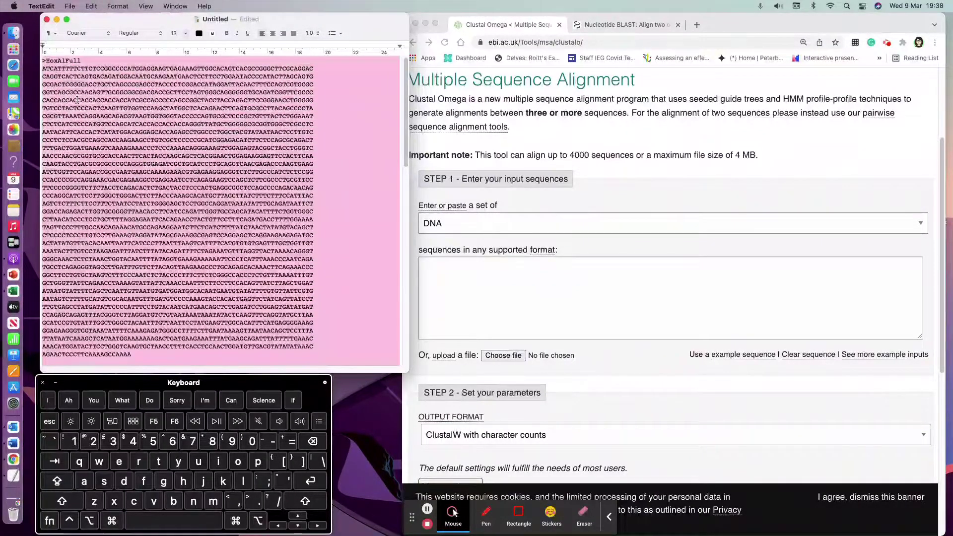
{"action": "key", "text": "super+c"}
{"action": "left_click", "coordinate": [529, 284]}
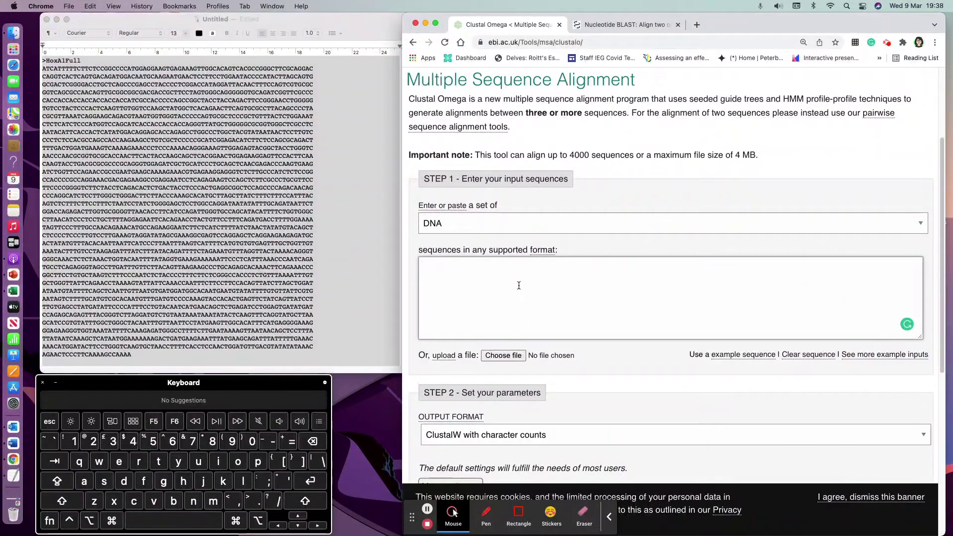
{"action": "key", "text": "super+v"}
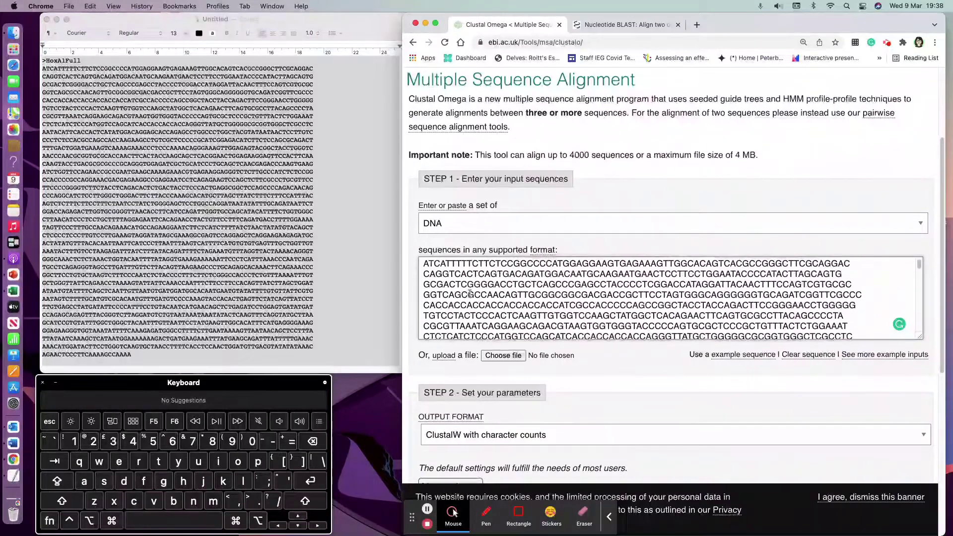
Check the pasted HoxA1Full and HoxA1Exons entries and submit the alignment job with the ClustalW with character counts output format
{"action": "scroll", "coordinate": [469, 293], "scroll_direction": "up", "scroll_amount": 1}
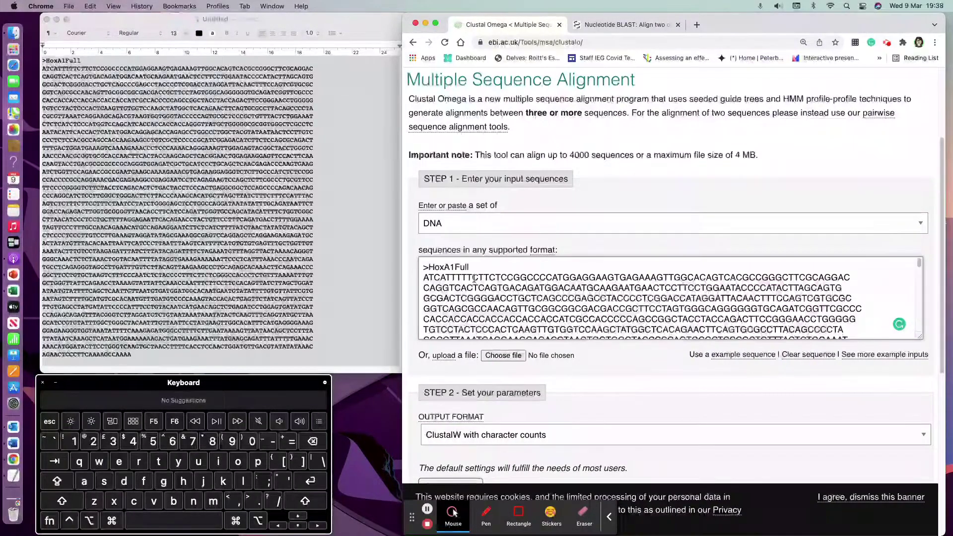
{"action": "scroll", "coordinate": [474, 278], "scroll_direction": "down", "scroll_amount": 15}
{"action": "scroll", "coordinate": [474, 278], "scroll_direction": "down", "scroll_amount": 5}
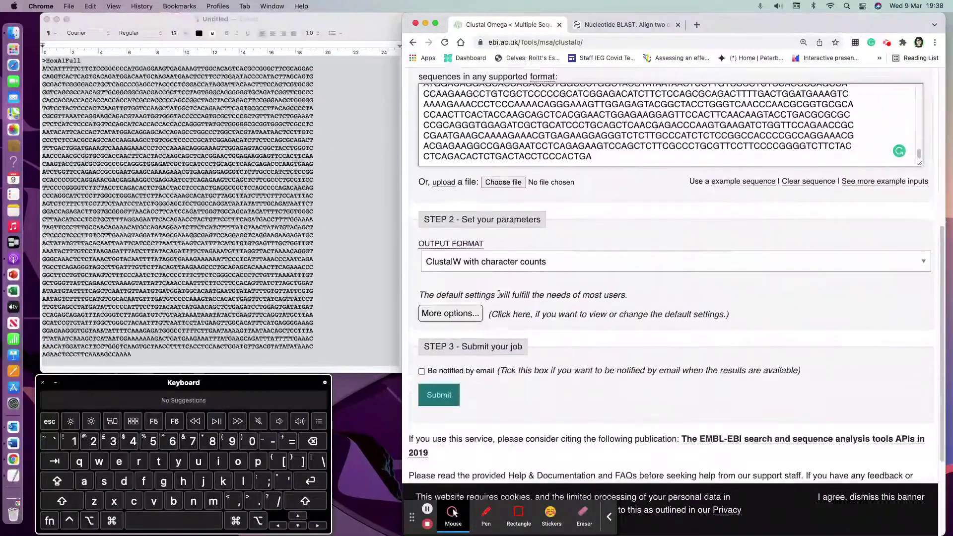
{"action": "scroll", "coordinate": [540, 247], "scroll_direction": "up", "scroll_amount": 10}
{"action": "scroll", "coordinate": [540, 247], "scroll_direction": "down", "scroll_amount": 3}
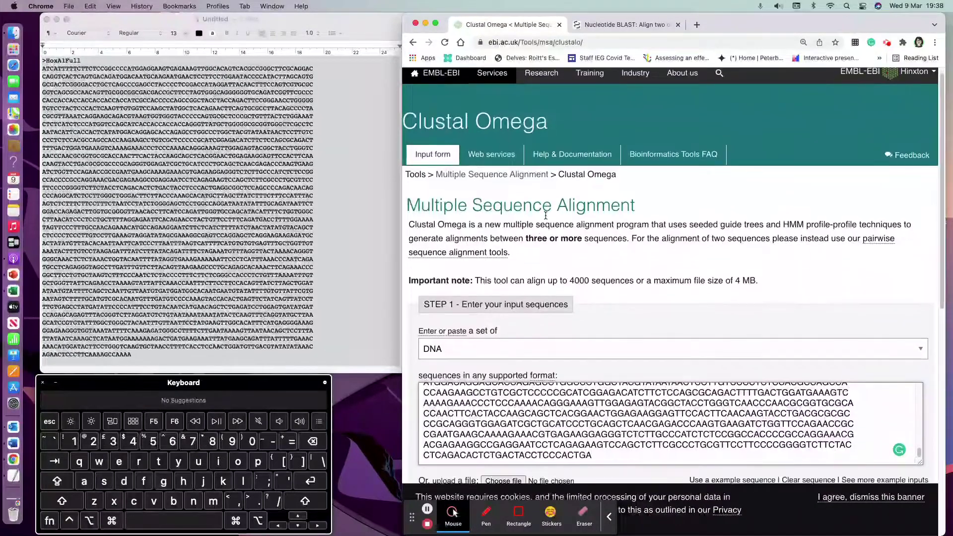
{"action": "scroll", "coordinate": [516, 323], "scroll_direction": "up", "scroll_amount": 4}
{"action": "scroll", "coordinate": [517, 324], "scroll_direction": "down", "scroll_amount": 10}
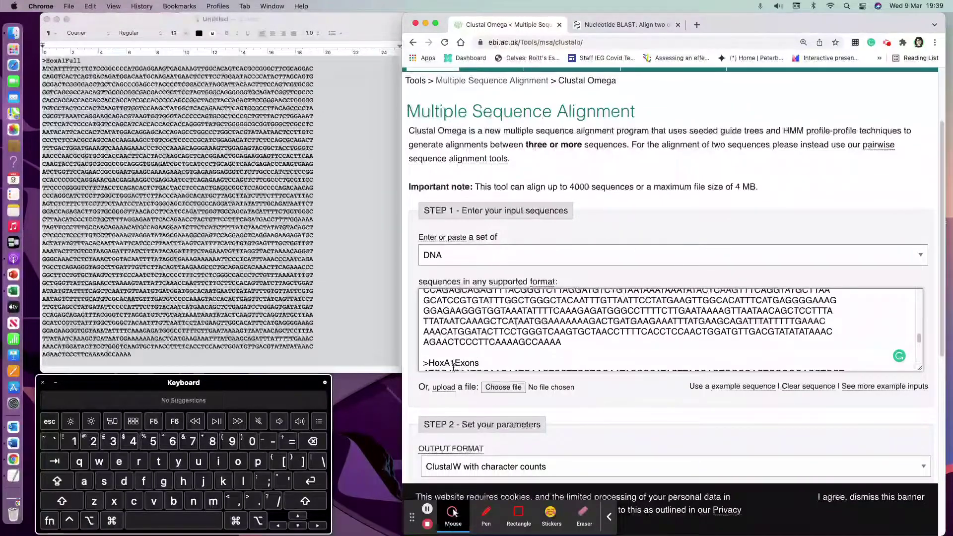
{"action": "scroll", "coordinate": [600, 406], "scroll_direction": "down", "scroll_amount": 10}
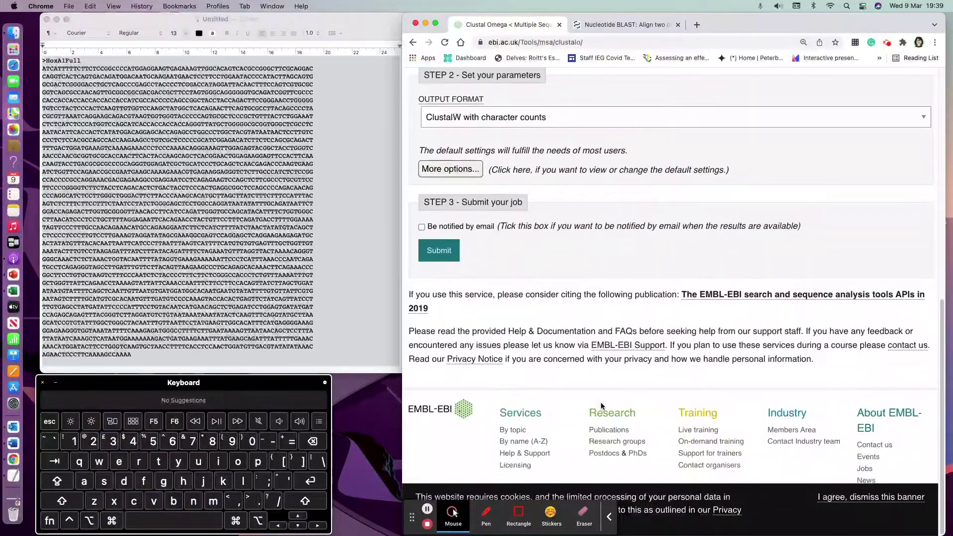
{"action": "left_click", "coordinate": [451, 251]}
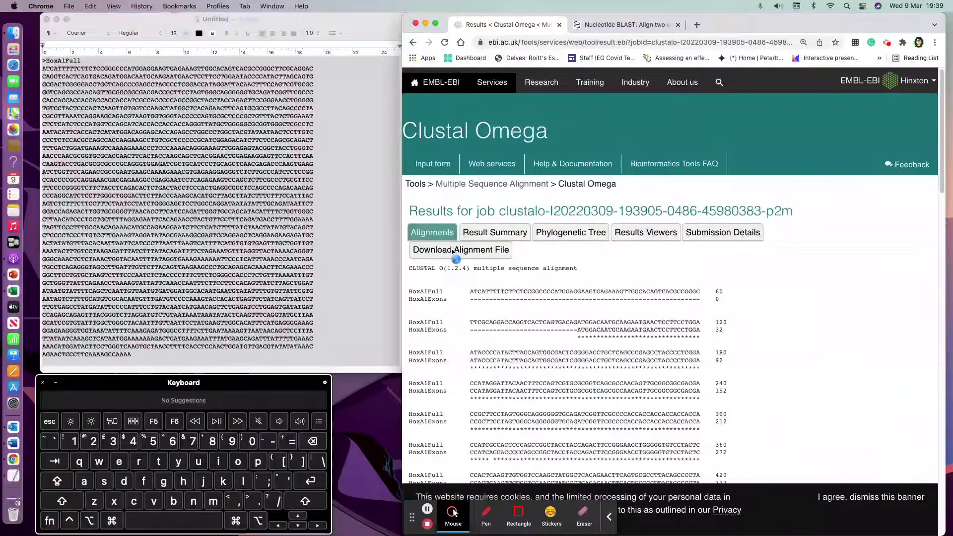
Enlarge the results page and examine the whole HoxA1Full and HoxA1Exons alignment for matching and gapped regions
{"action": "key", "text": "super+equal"}
{"action": "key", "text": "super+equal"}
{"action": "key", "text": "super+equal"}
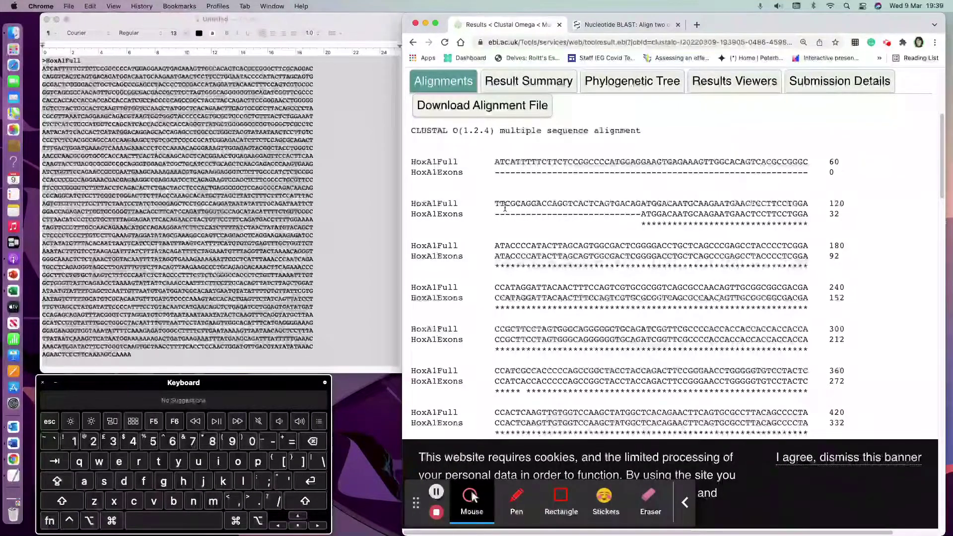
{"action": "scroll", "coordinate": [645, 248], "scroll_direction": "down", "scroll_amount": 5}
{"action": "scroll", "coordinate": [709, 185], "scroll_direction": "down", "scroll_amount": 10}
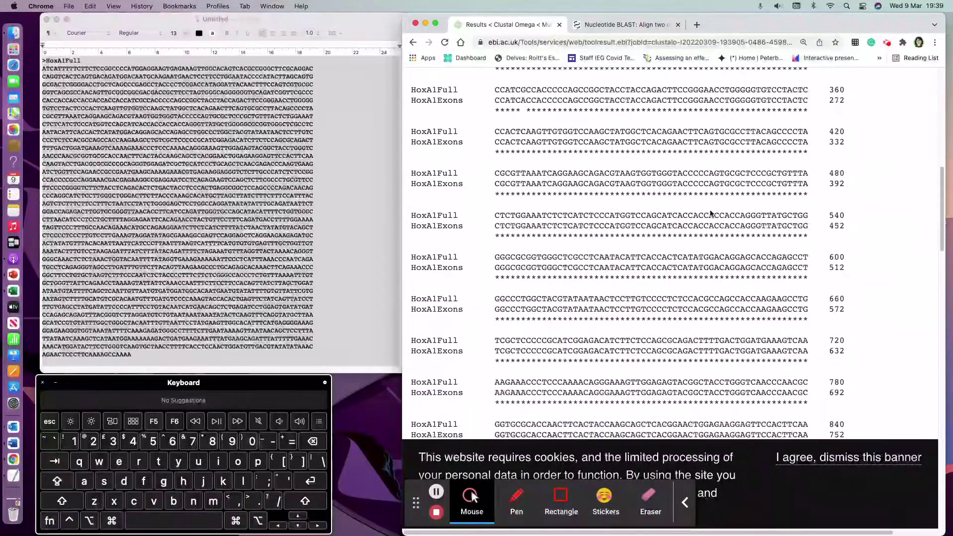
{"action": "scroll", "coordinate": [711, 225], "scroll_direction": "down", "scroll_amount": 13}
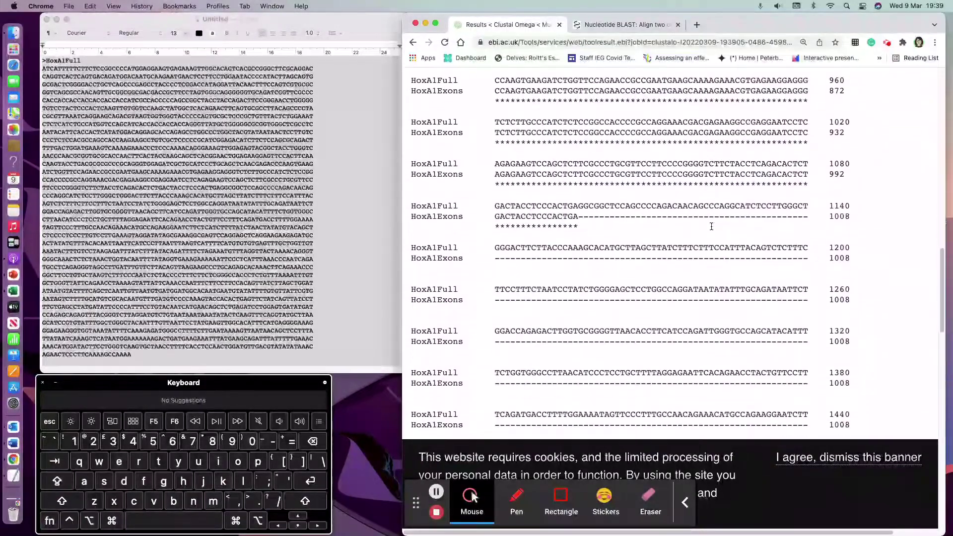
{"action": "scroll", "coordinate": [711, 227], "scroll_direction": "down", "scroll_amount": 15}
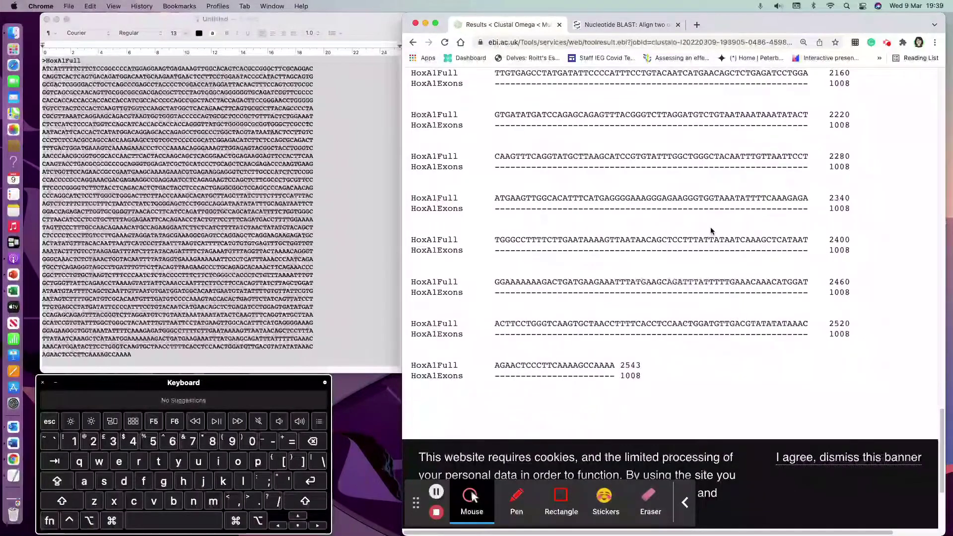
{"action": "scroll", "coordinate": [710, 227], "scroll_direction": "up", "scroll_amount": 17}
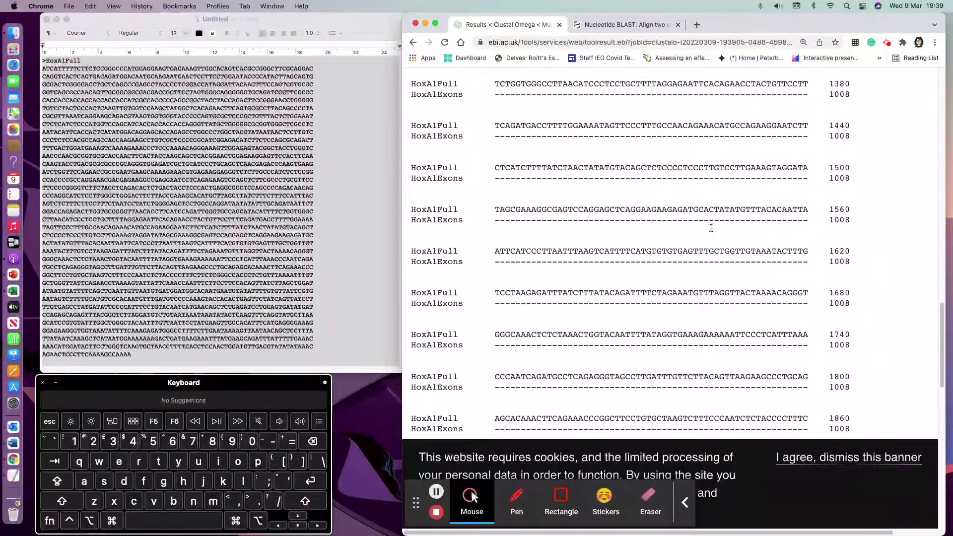
{"action": "scroll", "coordinate": [711, 228], "scroll_direction": "up", "scroll_amount": 8}
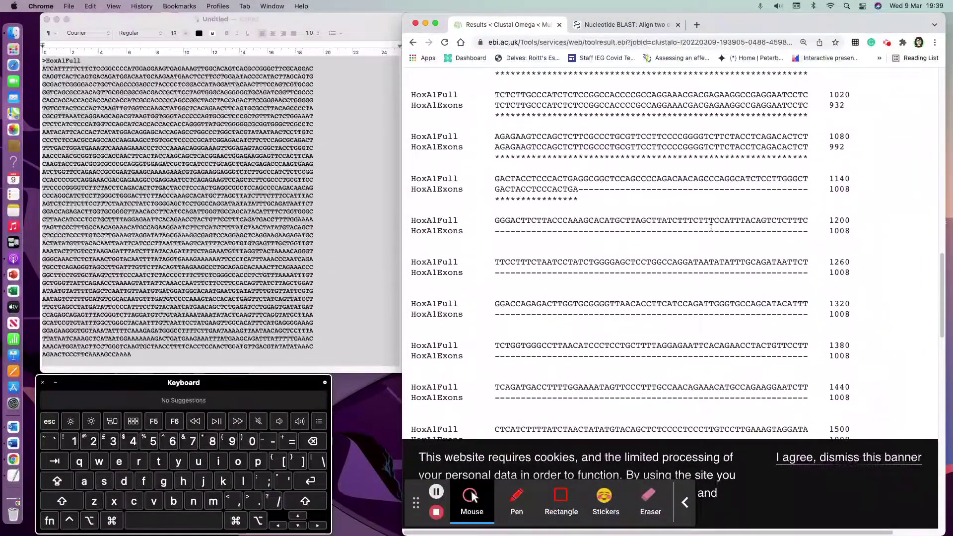
{"action": "scroll", "coordinate": [711, 228], "scroll_direction": "up", "scroll_amount": 20}
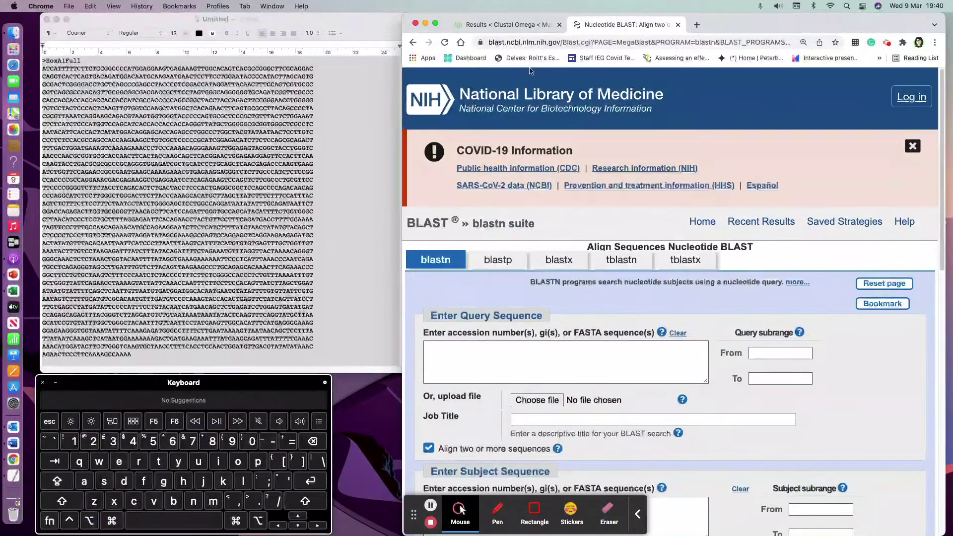
Copy the HoxA1Full sequence with its header from the text document into the query sequence box of Nucleotide BLAST
{"action": "left_click", "coordinate": [235, 200]}
{"action": "left_click", "coordinate": [234, 200]}
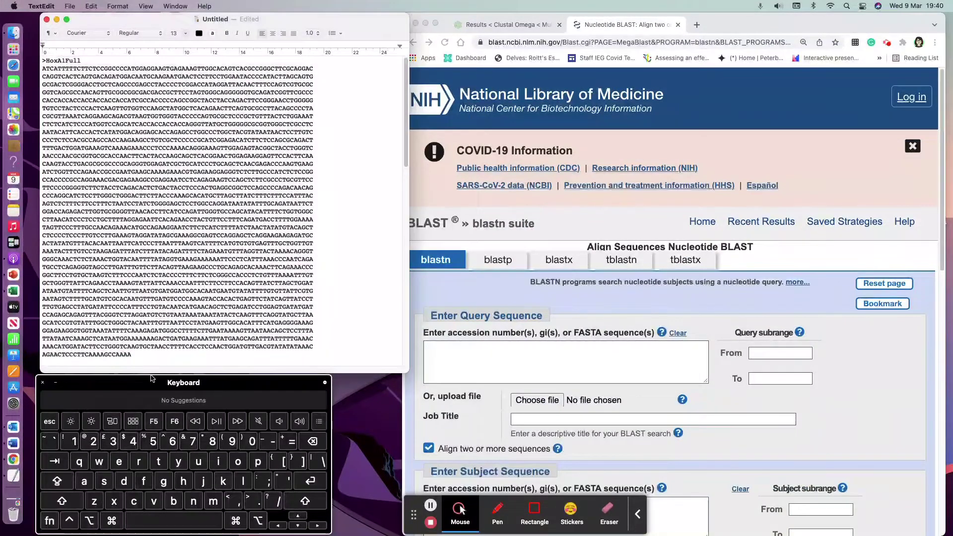
{"action": "scroll", "coordinate": [435, 383], "scroll_direction": "down", "scroll_amount": 3}
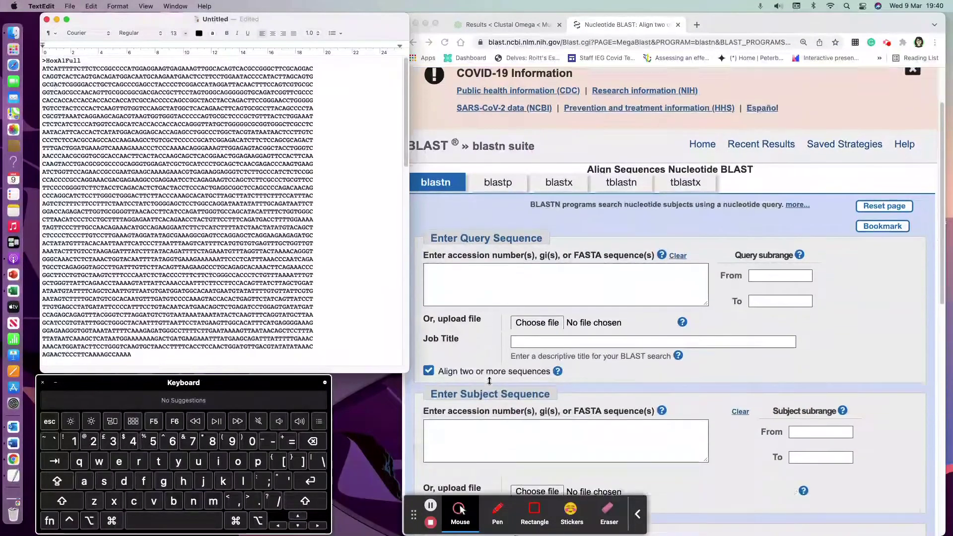
{"action": "left_click_drag", "start_coordinate": [135, 356], "coordinate": [29, 61]}
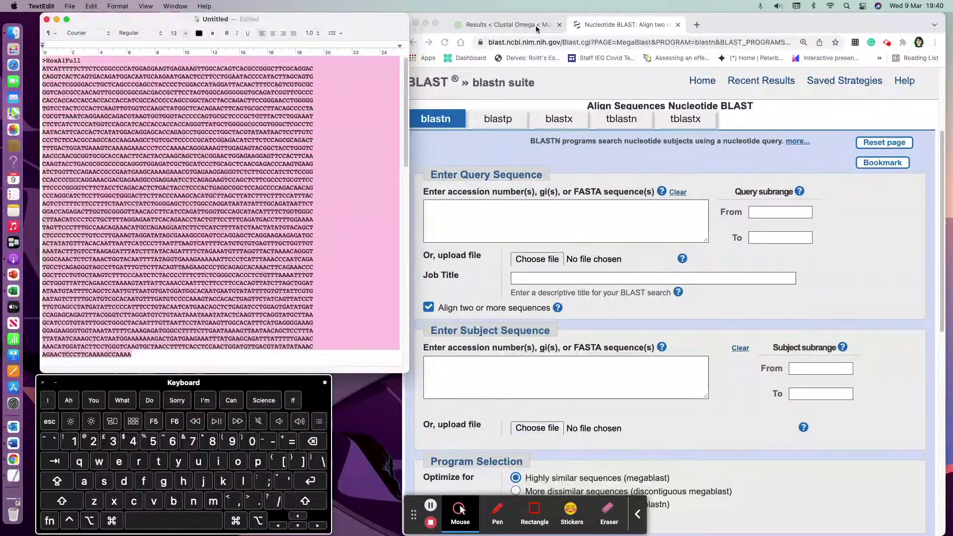
{"action": "left_click", "coordinate": [535, 26]}
{"action": "scroll", "coordinate": [434, 326], "scroll_direction": "down", "scroll_amount": 3}
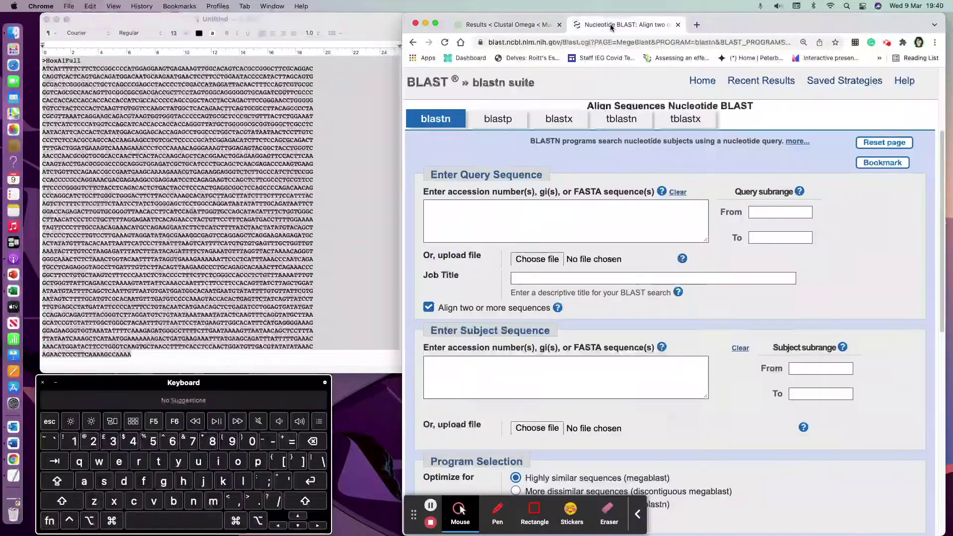
{"action": "left_click", "coordinate": [611, 25]}
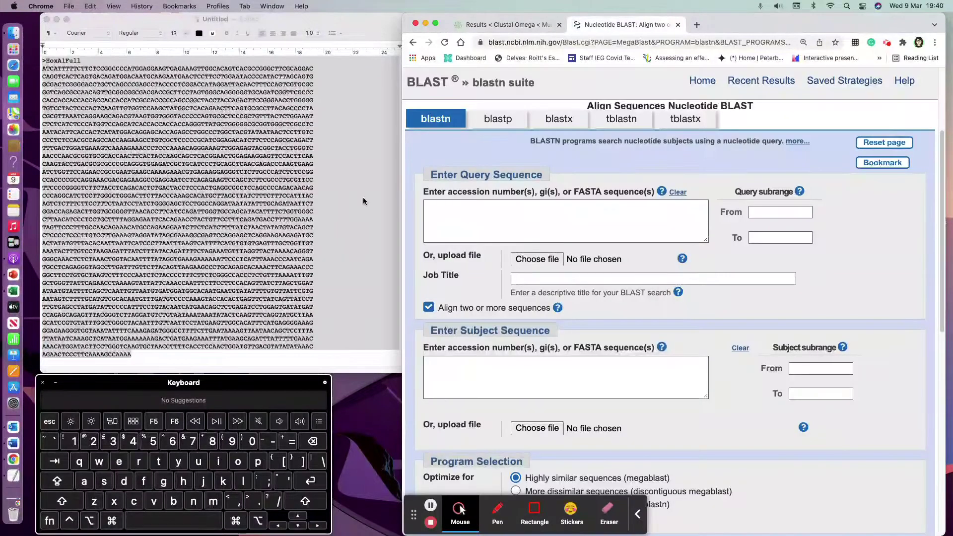
{"action": "right_click", "coordinate": [171, 188]}
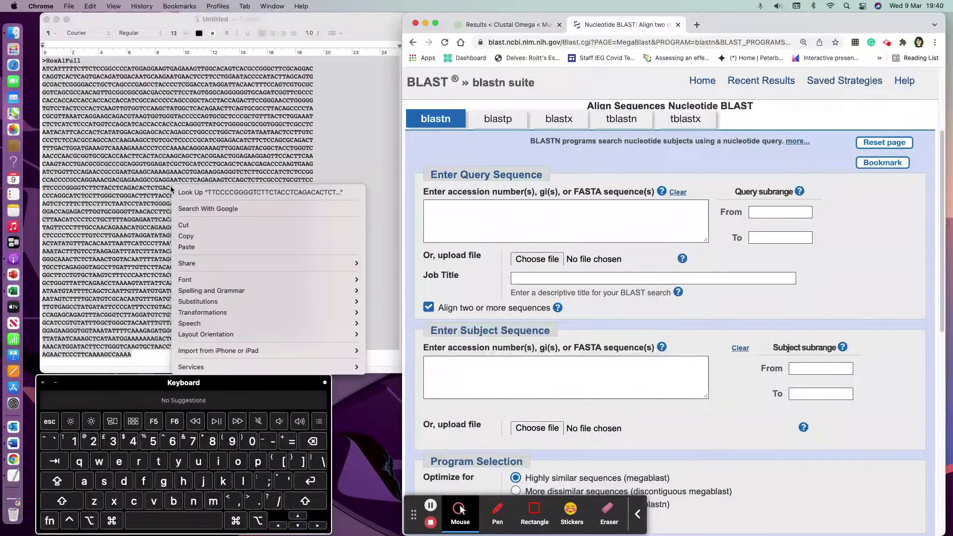
{"action": "left_click", "coordinate": [204, 236]}
{"action": "left_click", "coordinate": [521, 221]}
{"action": "key", "text": "super+v"}
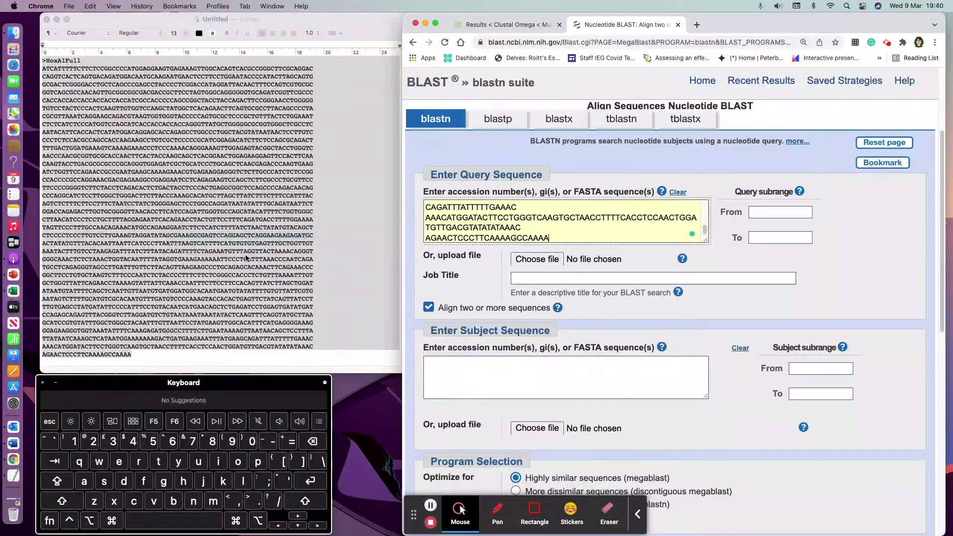
Copy the HoxA1Exons sequence with its header into the BLAST subject sequence box and run the alignment optimized for highly similar sequences (megablast)
{"action": "left_click", "coordinate": [245, 257]}
{"action": "scroll", "coordinate": [213, 273], "scroll_direction": "down", "scroll_amount": 6}
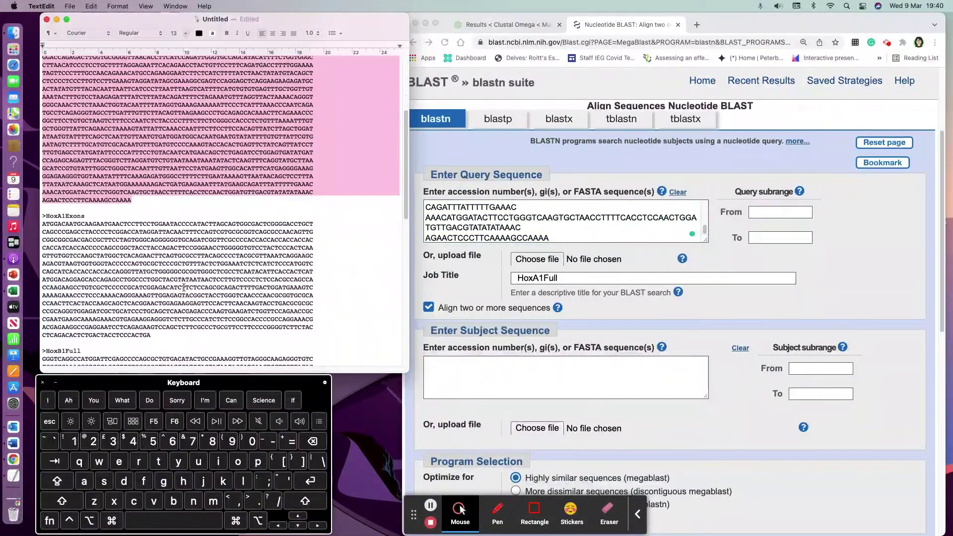
{"action": "left_click_drag", "start_coordinate": [154, 332], "coordinate": [42, 216]}
{"action": "key", "text": "super+c"}
{"action": "left_click", "coordinate": [527, 368]}
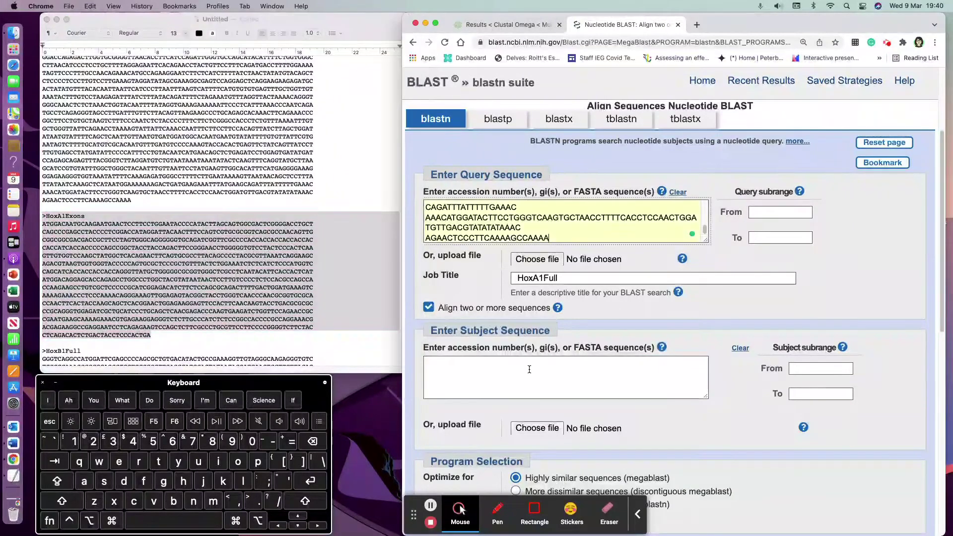
{"action": "key", "text": "super+v"}
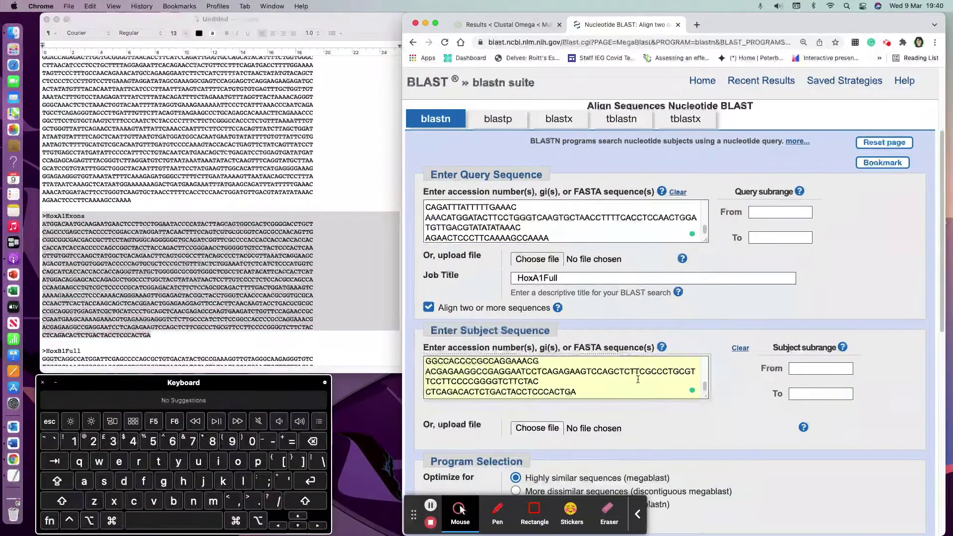
{"action": "scroll", "coordinate": [656, 403], "scroll_direction": "down", "scroll_amount": 5}
{"action": "left_click", "coordinate": [465, 260]}
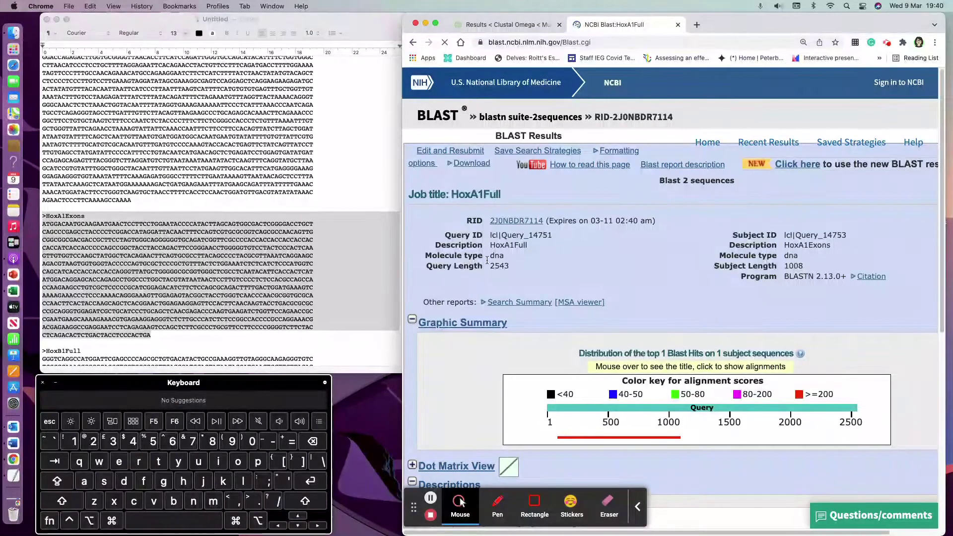
Examine the BLAST graphic summary, the hit description and the base-by-base alignment of HoxA1Full against HoxA1Exons
{"action": "scroll", "coordinate": [657, 320], "scroll_direction": "down", "scroll_amount": 2}
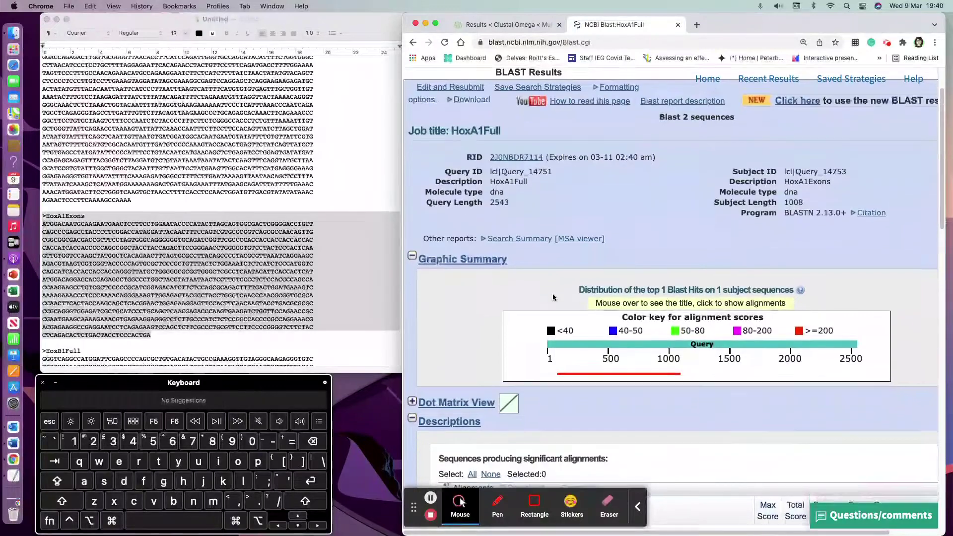
{"action": "scroll", "coordinate": [551, 297], "scroll_direction": "down", "scroll_amount": 4}
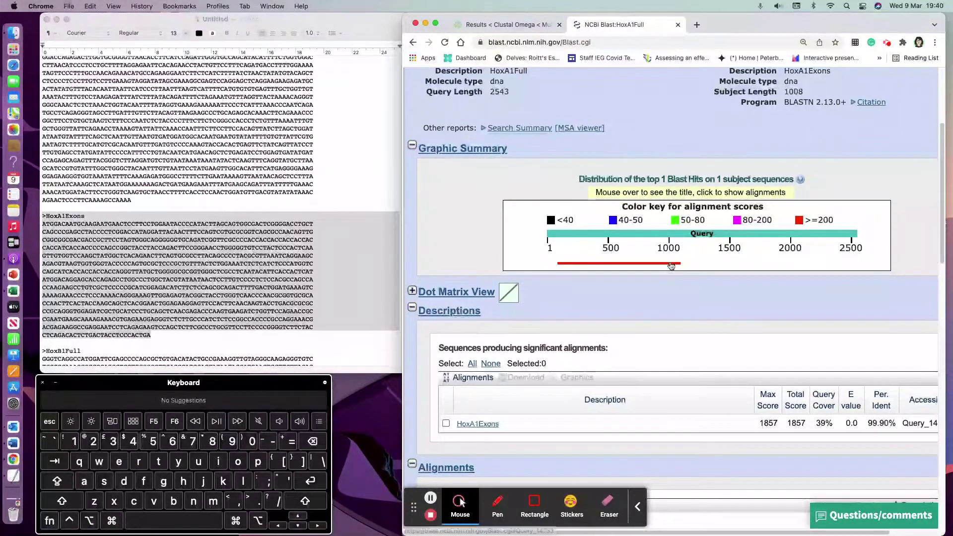
{"action": "scroll", "coordinate": [670, 267], "scroll_direction": "down", "scroll_amount": 2}
{"action": "scroll", "coordinate": [671, 266], "scroll_direction": "down", "scroll_amount": 10}
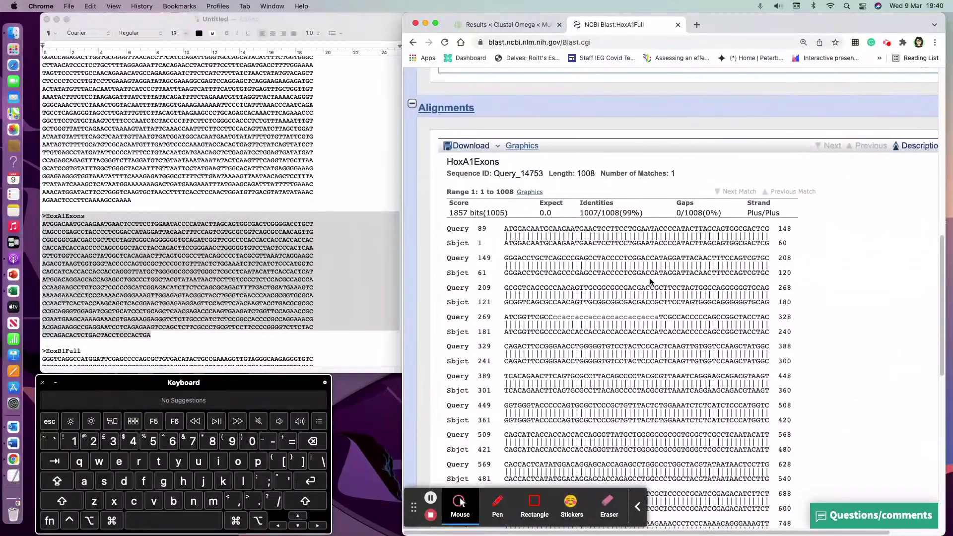
{"action": "scroll", "coordinate": [569, 236], "scroll_direction": "down", "scroll_amount": 5}
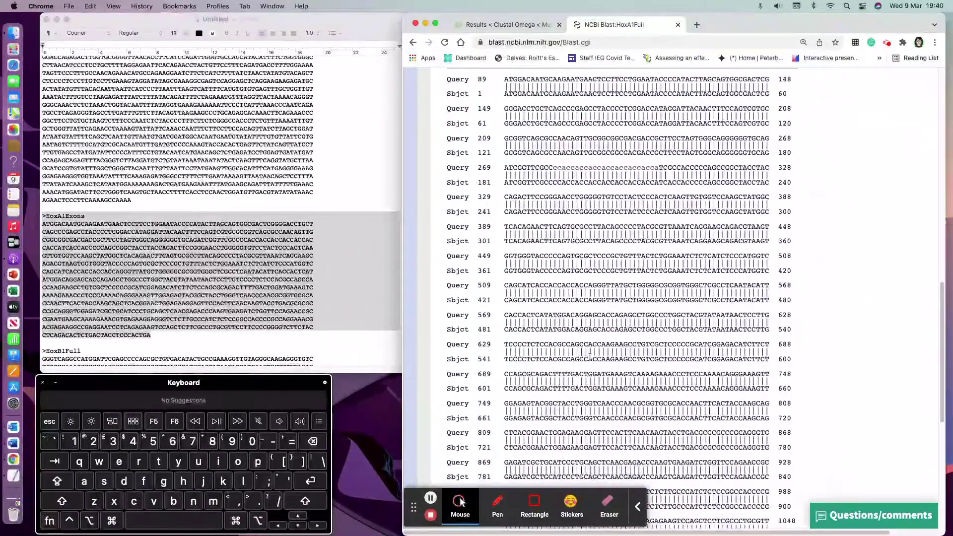
{"action": "scroll", "coordinate": [595, 349], "scroll_direction": "up", "scroll_amount": 2}
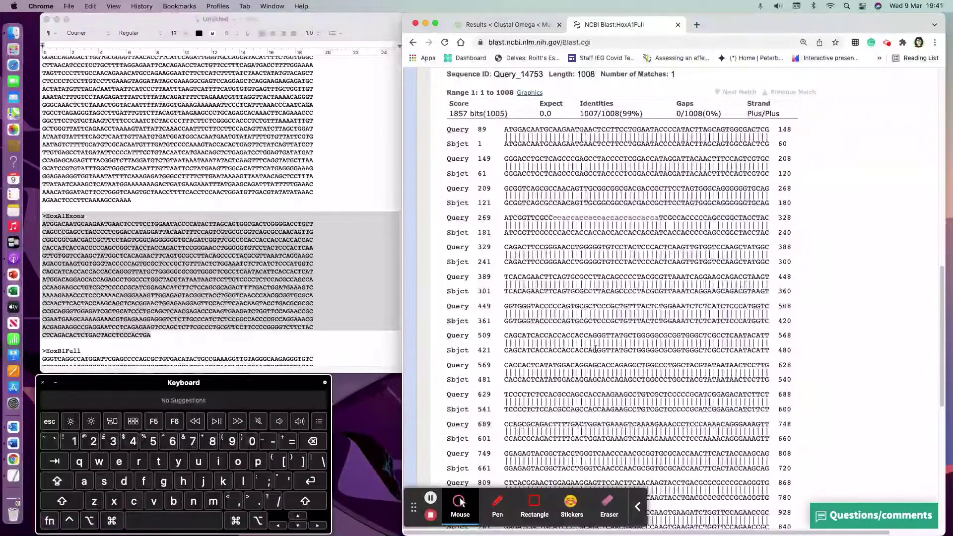
{"action": "scroll", "coordinate": [596, 350], "scroll_direction": "up", "scroll_amount": 2}
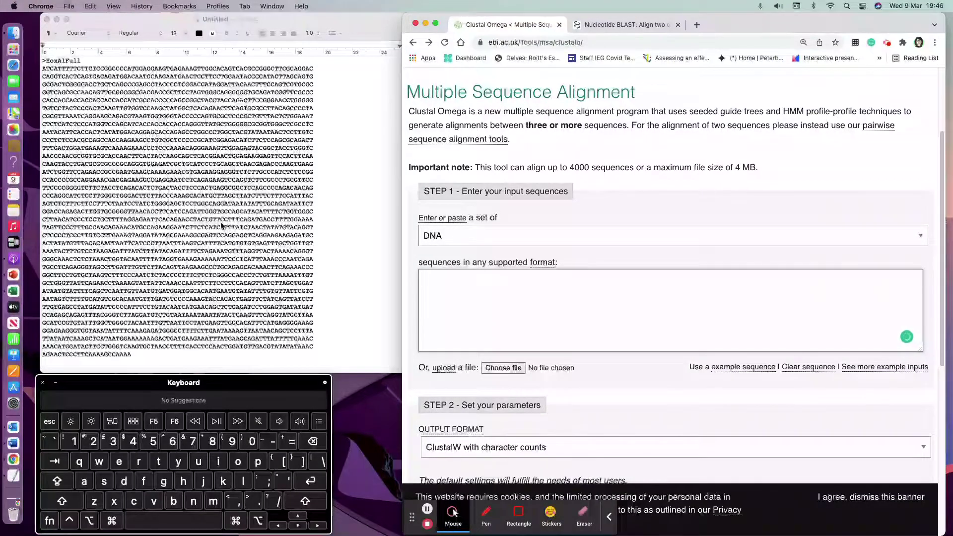
Copy the HoxB1Full and HoxB1Exons sequences with their headers from the text document into Clustal Omega's DNA input and submit the alignment job
{"action": "left_click", "coordinate": [235, 179]}
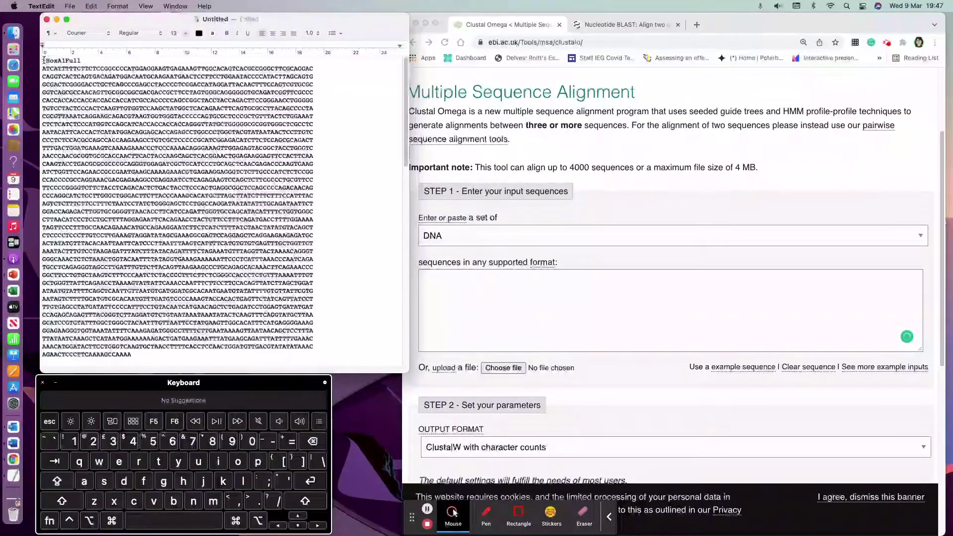
{"action": "scroll", "coordinate": [130, 163], "scroll_direction": "down", "scroll_amount": 1}
{"action": "scroll", "coordinate": [130, 164], "scroll_direction": "down", "scroll_amount": 20}
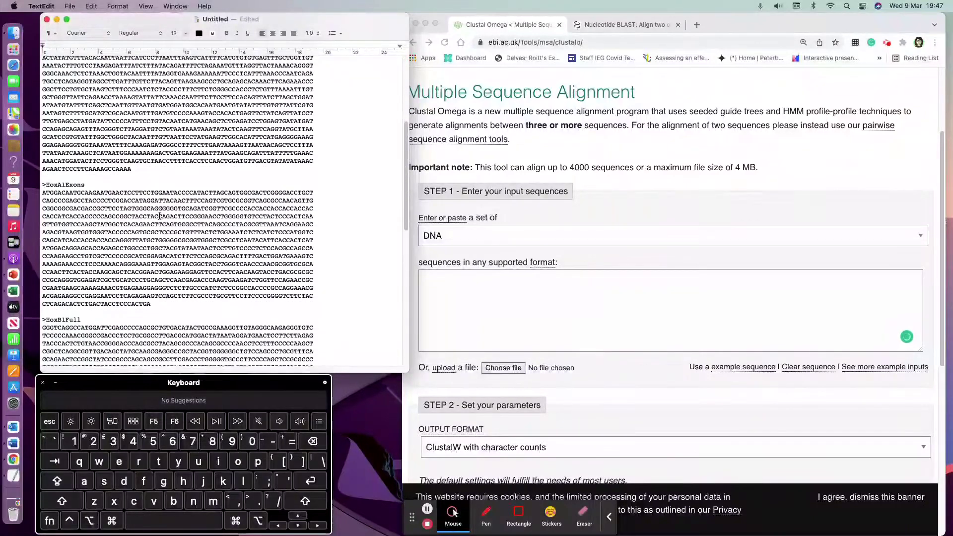
{"action": "scroll", "coordinate": [105, 198], "scroll_direction": "down", "scroll_amount": 10}
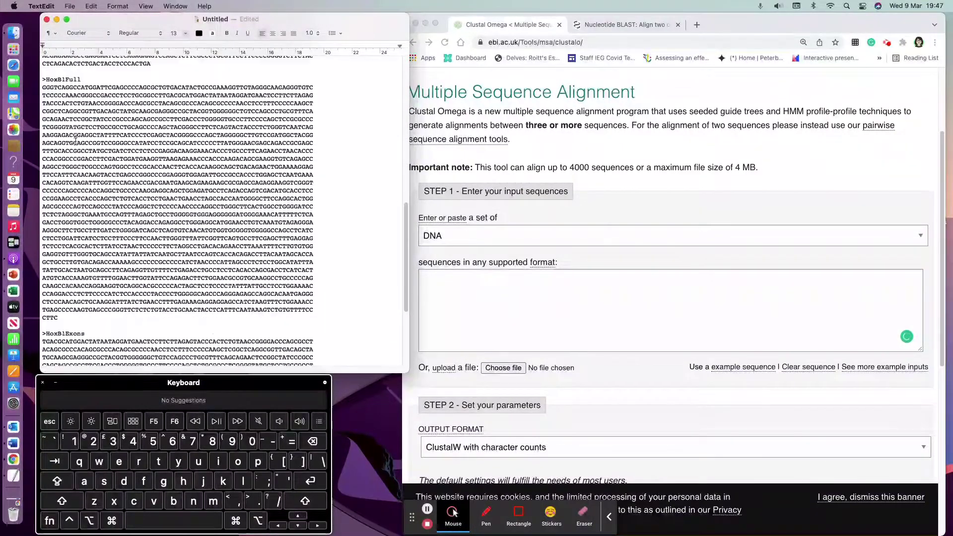
{"action": "scroll", "coordinate": [124, 331], "scroll_direction": "down", "scroll_amount": 2}
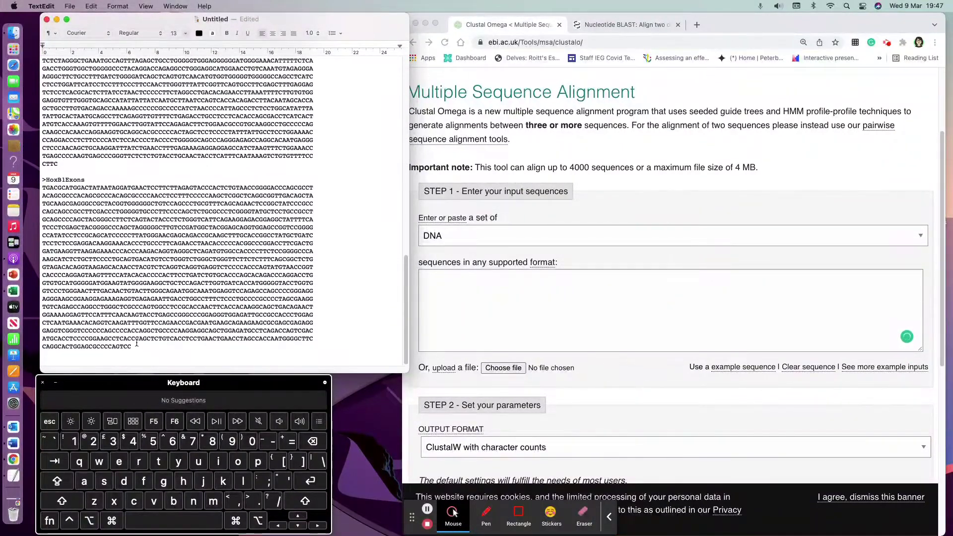
{"action": "left_click_drag", "start_coordinate": [137, 346], "coordinate": [34, 157]}
{"action": "key", "text": "super+c"}
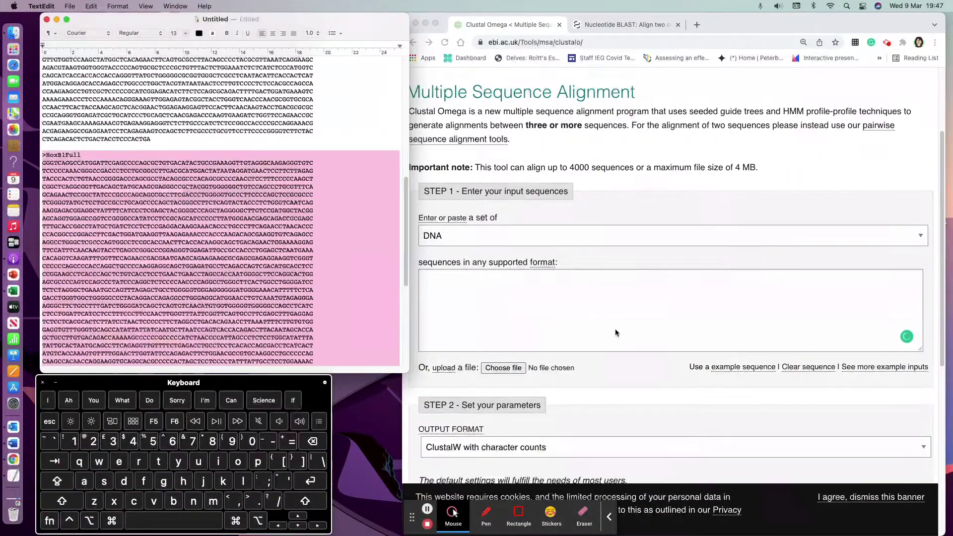
{"action": "left_click", "coordinate": [621, 296]}
{"action": "key", "text": "super+v"}
{"action": "scroll", "coordinate": [546, 301], "scroll_direction": "down", "scroll_amount": 10}
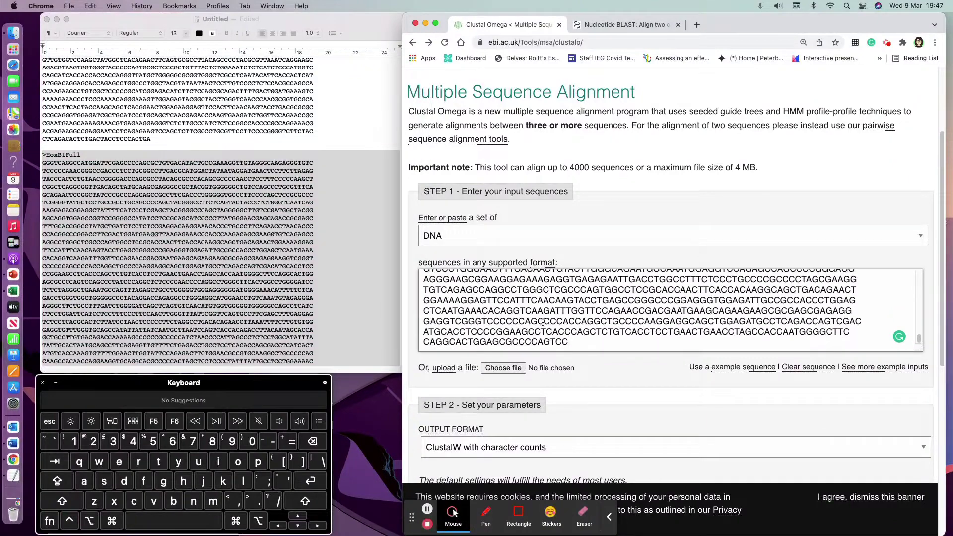
{"action": "left_click", "coordinate": [444, 257]}
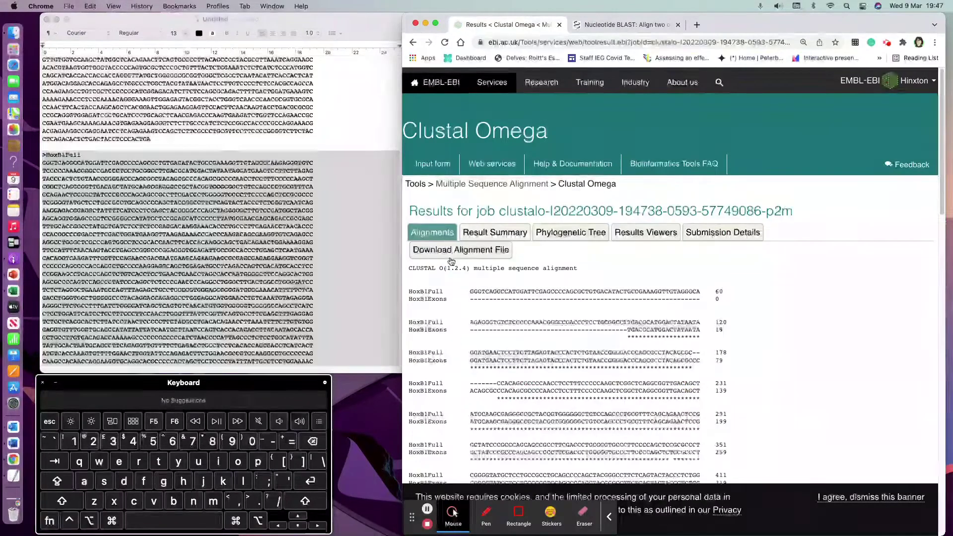
Examine the whole HoxB1Full and HoxB1Exons alignment for matching, mismatched and gapped regions
{"action": "scroll", "coordinate": [660, 194], "scroll_direction": "down", "scroll_amount": 5}
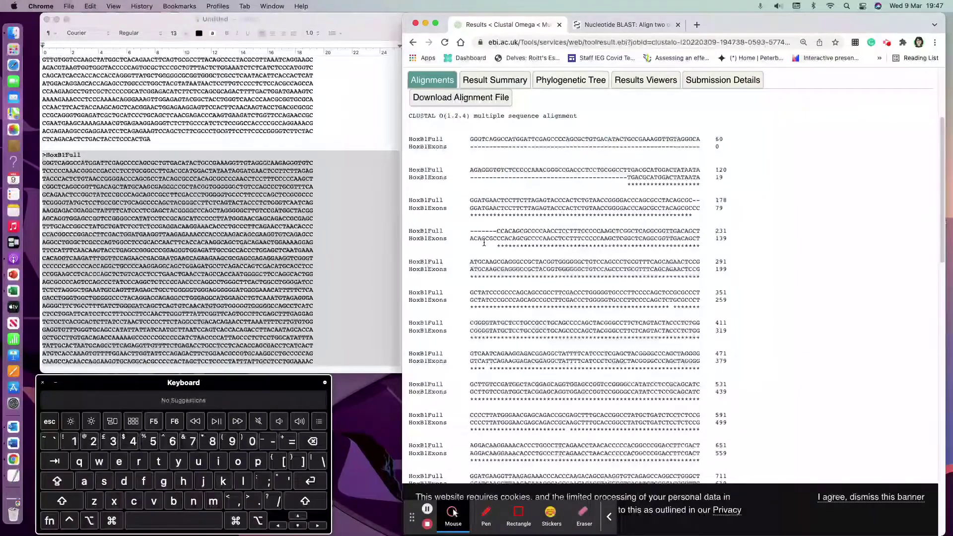
{"action": "scroll", "coordinate": [497, 232], "scroll_direction": "down", "scroll_amount": 3}
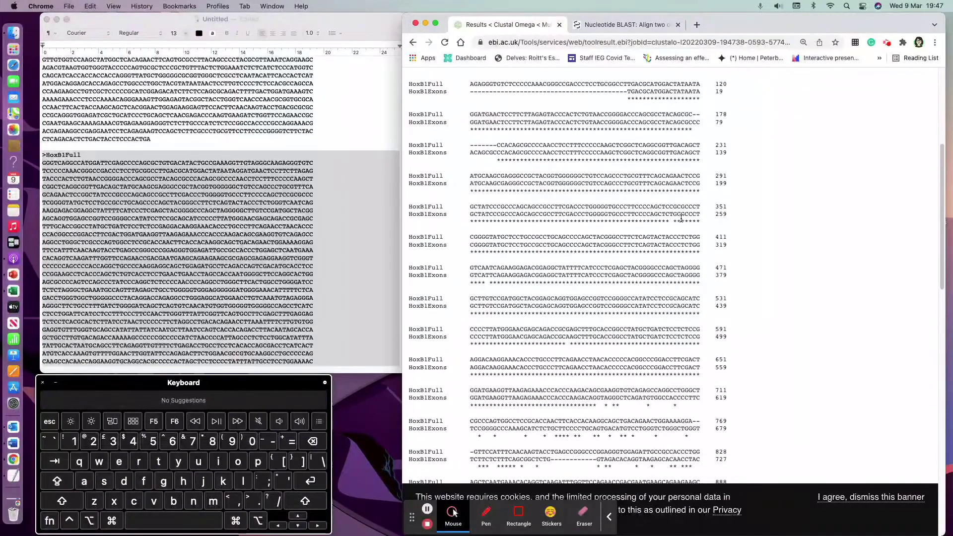
{"action": "scroll", "coordinate": [645, 243], "scroll_direction": "down", "scroll_amount": 4}
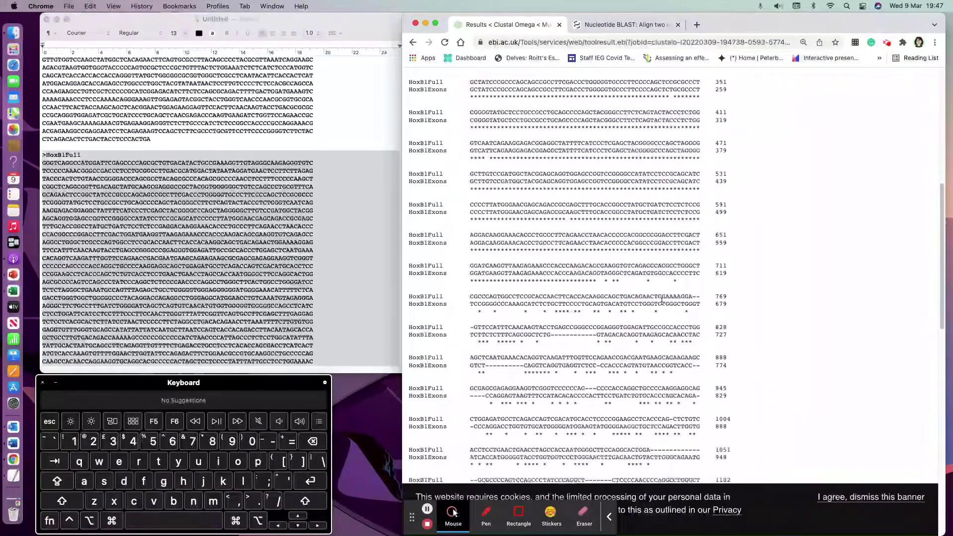
{"action": "scroll", "coordinate": [666, 277], "scroll_direction": "down", "scroll_amount": 3}
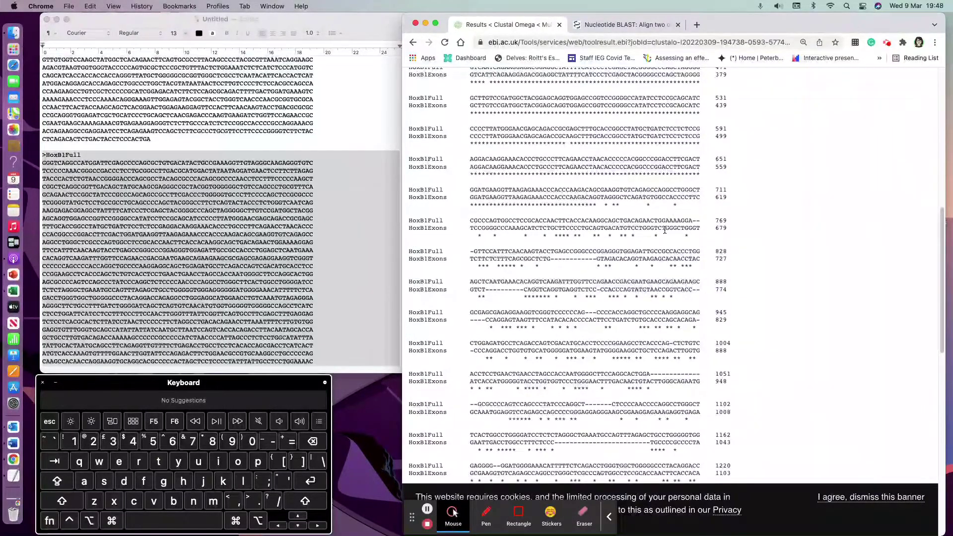
{"action": "scroll", "coordinate": [651, 272], "scroll_direction": "down", "scroll_amount": 4}
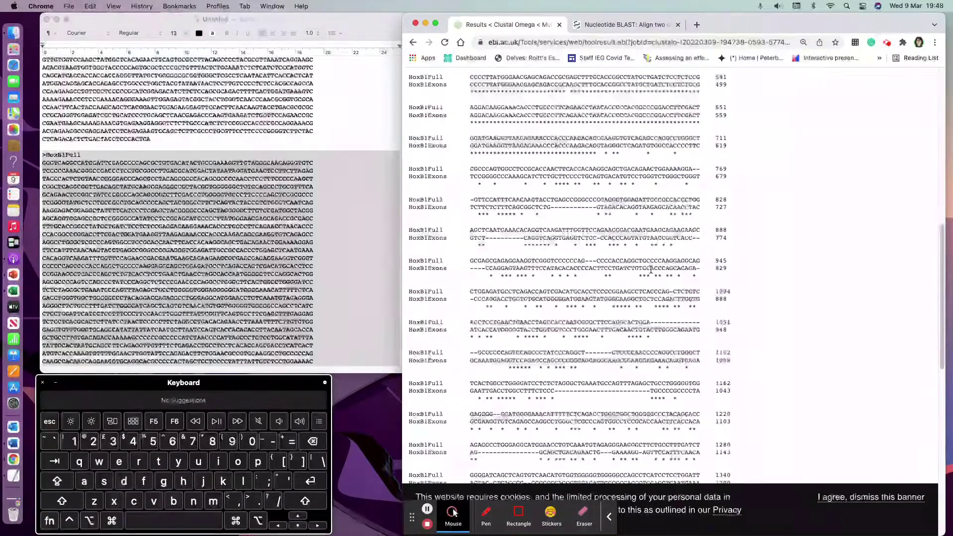
{"action": "scroll", "coordinate": [651, 268], "scroll_direction": "down", "scroll_amount": 6}
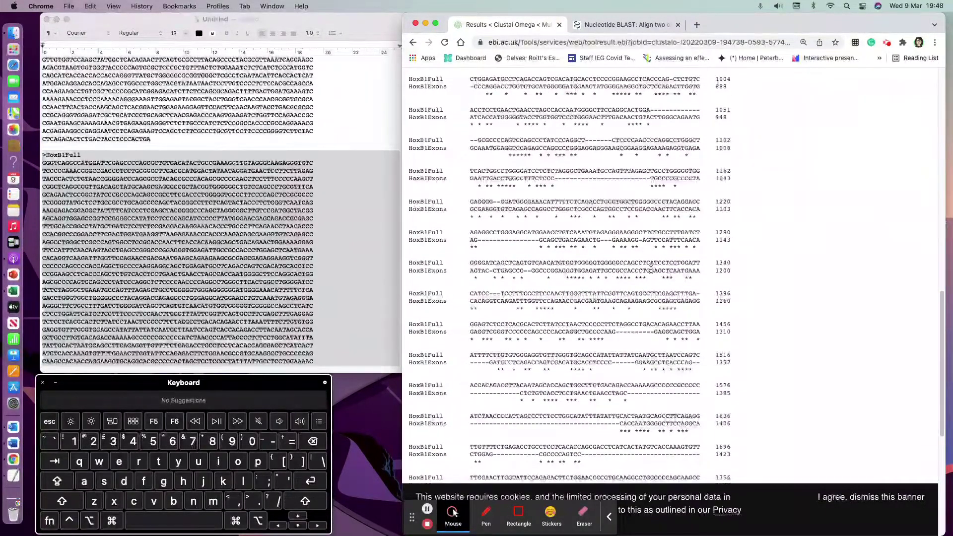
{"action": "scroll", "coordinate": [651, 270], "scroll_direction": "down", "scroll_amount": 3}
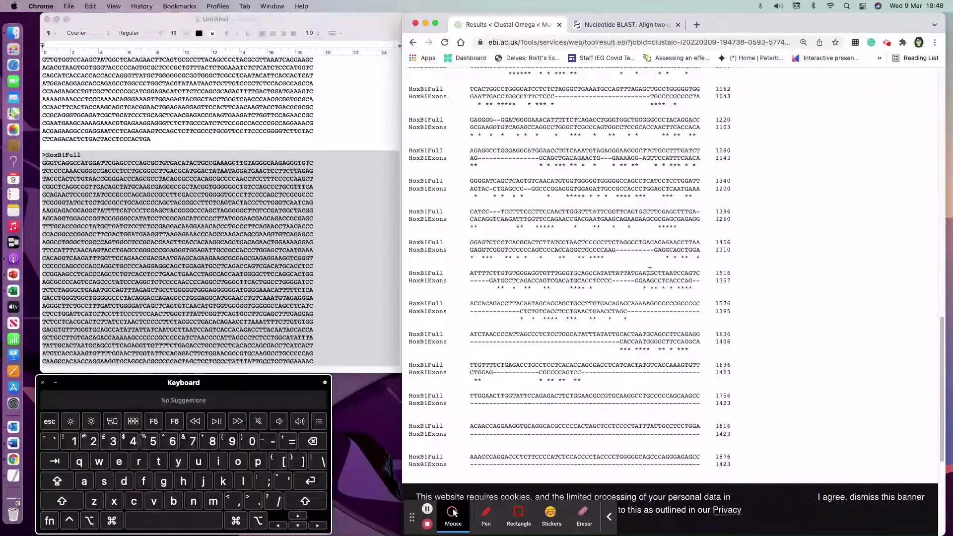
{"action": "scroll", "coordinate": [651, 270], "scroll_direction": "up", "scroll_amount": 1}
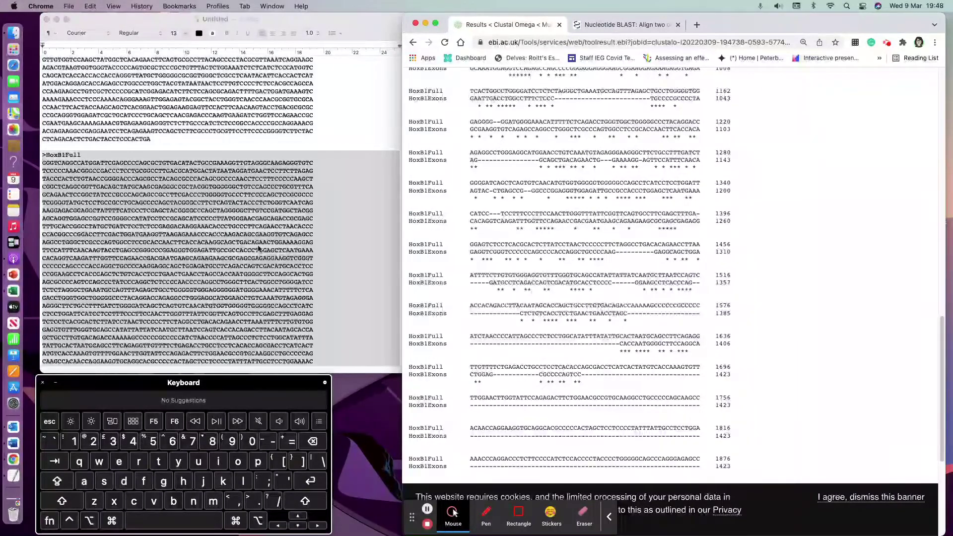
Deselect the copied text in the document, return to the Clustal Omega input form and clear its sequence box
{"action": "left_click", "coordinate": [304, 267]}
{"action": "left_click", "coordinate": [303, 267]}
{"action": "left_click", "coordinate": [493, 97]}
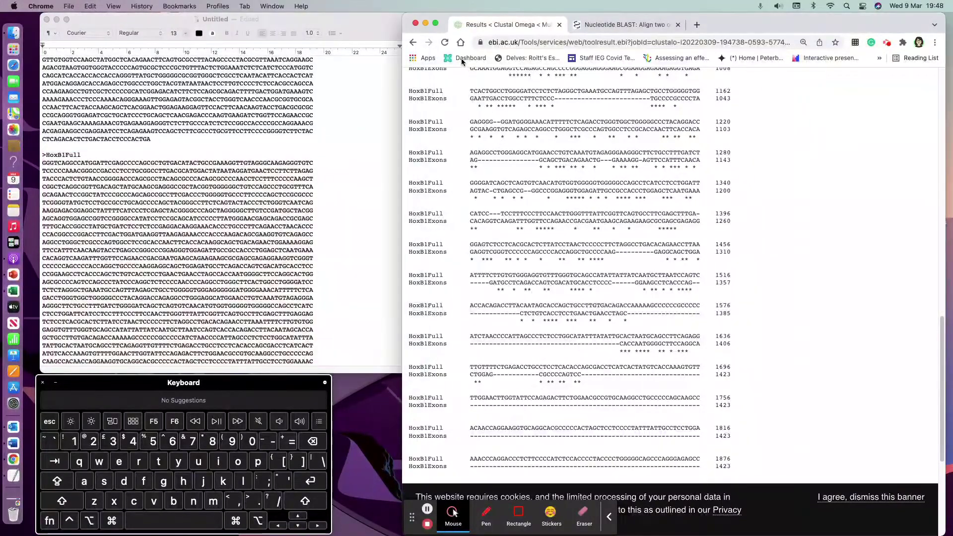
{"action": "left_click", "coordinate": [413, 41]}
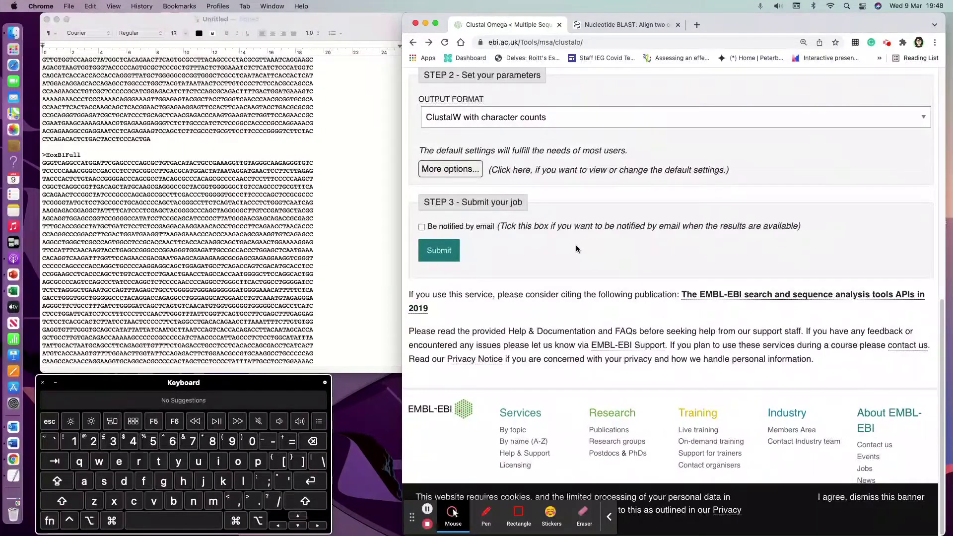
{"action": "scroll", "coordinate": [575, 245], "scroll_direction": "up", "scroll_amount": 4}
{"action": "left_click_drag", "start_coordinate": [424, 154], "coordinate": [634, 338]}
{"action": "left_click", "coordinate": [312, 441]}
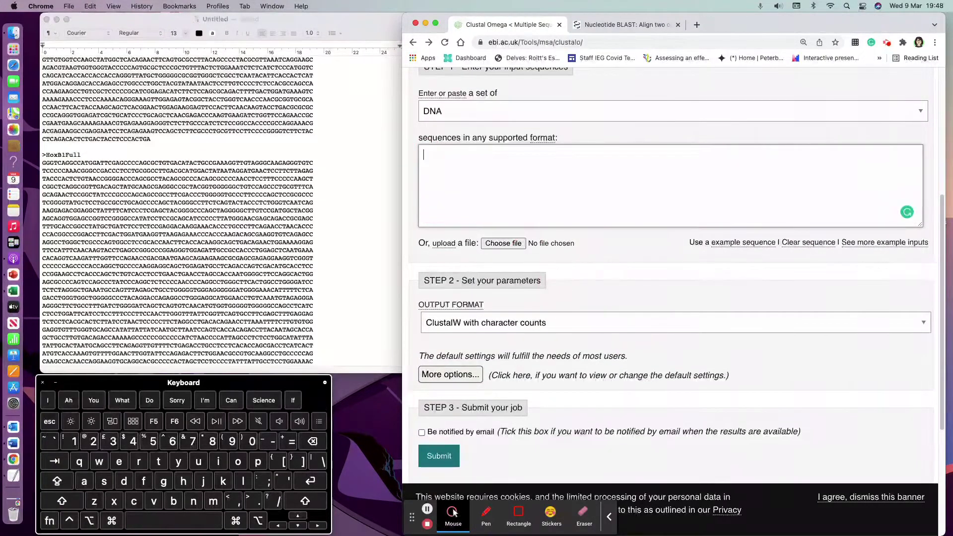
Copy the HoxA1Full, HoxA1Exons and HoxB1Full sequences with their headers from the text document into Clustal Omega's DNA input and submit the alignment job
{"action": "left_click", "coordinate": [132, 256]}
{"action": "scroll", "coordinate": [132, 256], "scroll_direction": "down", "scroll_amount": 2}
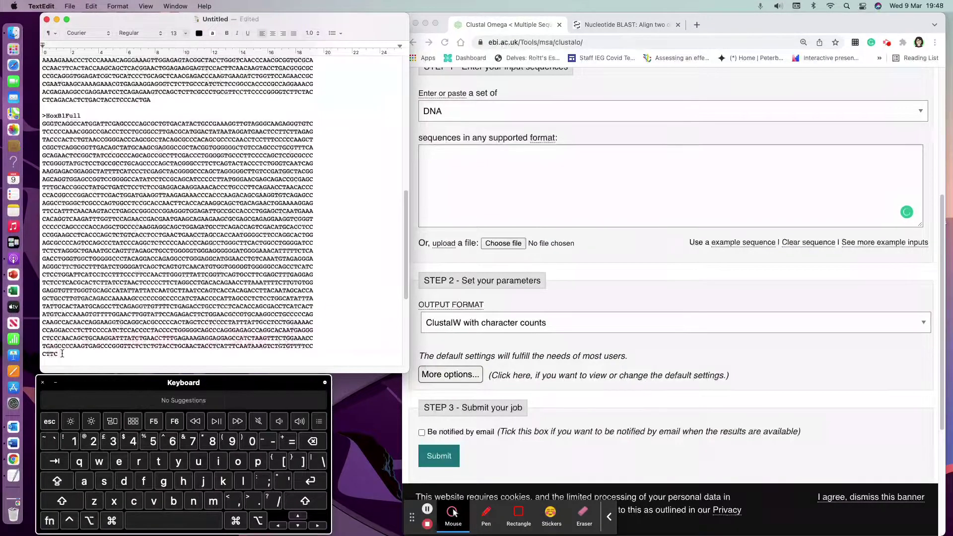
{"action": "left_click_drag", "start_coordinate": [62, 355], "coordinate": [40, 60]}
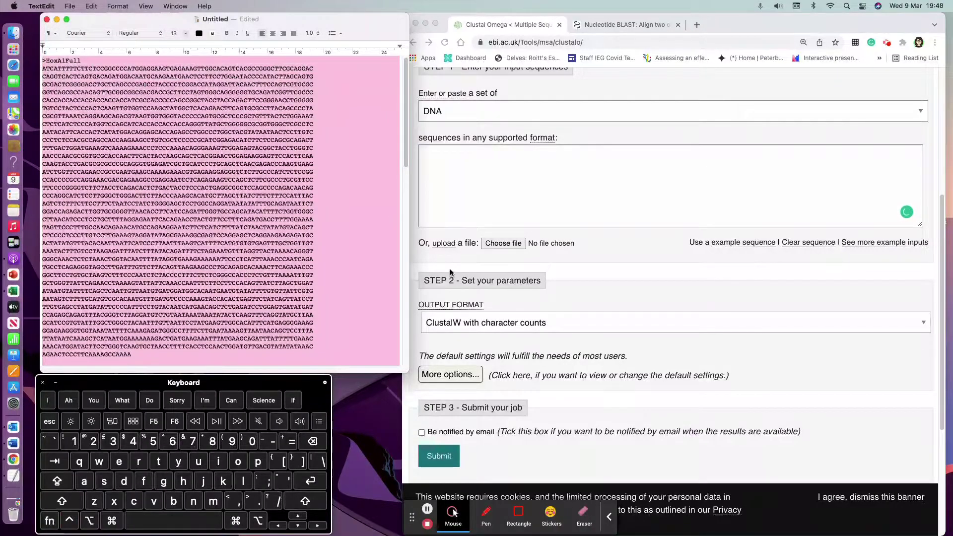
{"action": "left_click", "coordinate": [504, 185]}
{"action": "key", "text": "super+v"}
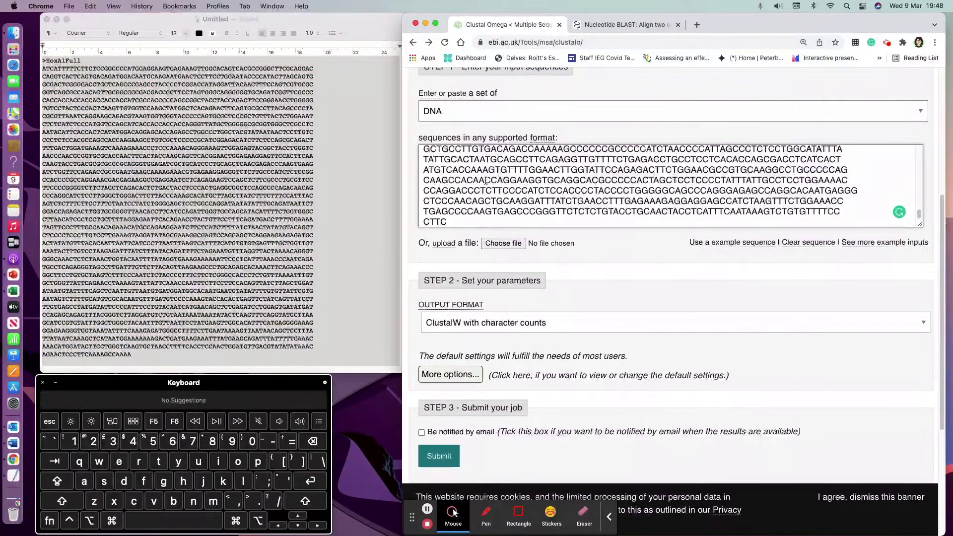
{"action": "scroll", "coordinate": [503, 319], "scroll_direction": "down", "scroll_amount": 3}
{"action": "left_click", "coordinate": [438, 386]}
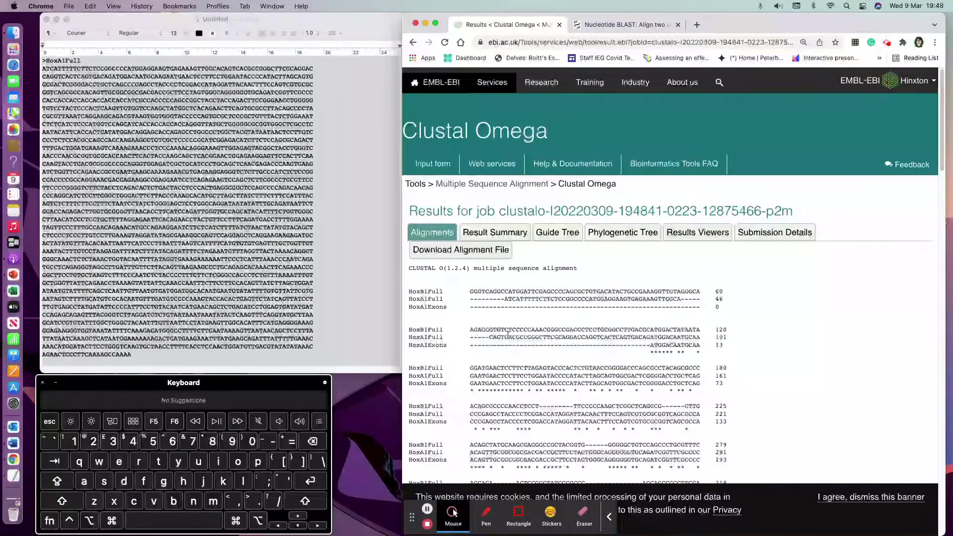
Examine the three-way alignment of HoxB1Full, HoxA1Full and HoxA1Exons at an enlarged size for conserved, mismatched and gapped regions
{"action": "scroll", "coordinate": [521, 326], "scroll_direction": "down", "scroll_amount": 2}
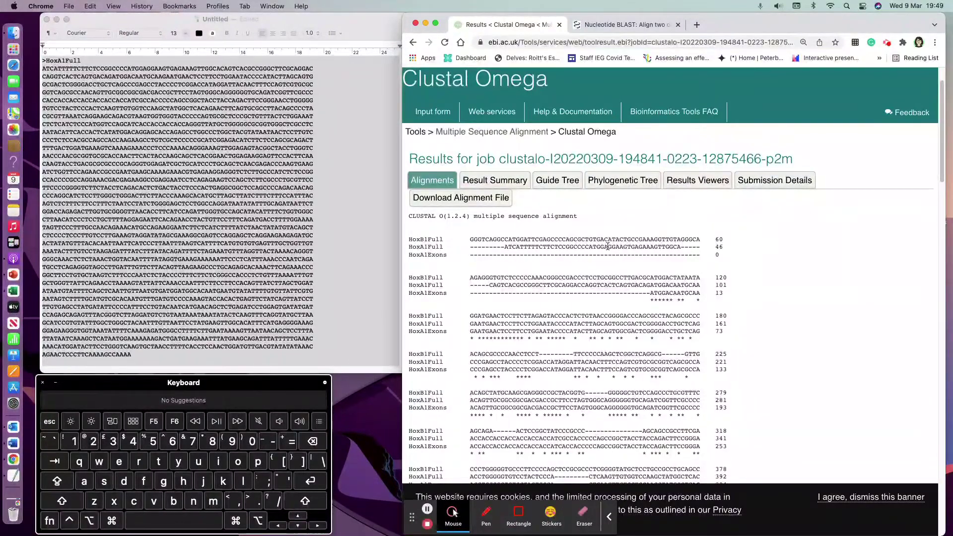
{"action": "scroll", "coordinate": [621, 258], "scroll_direction": "down", "scroll_amount": 1}
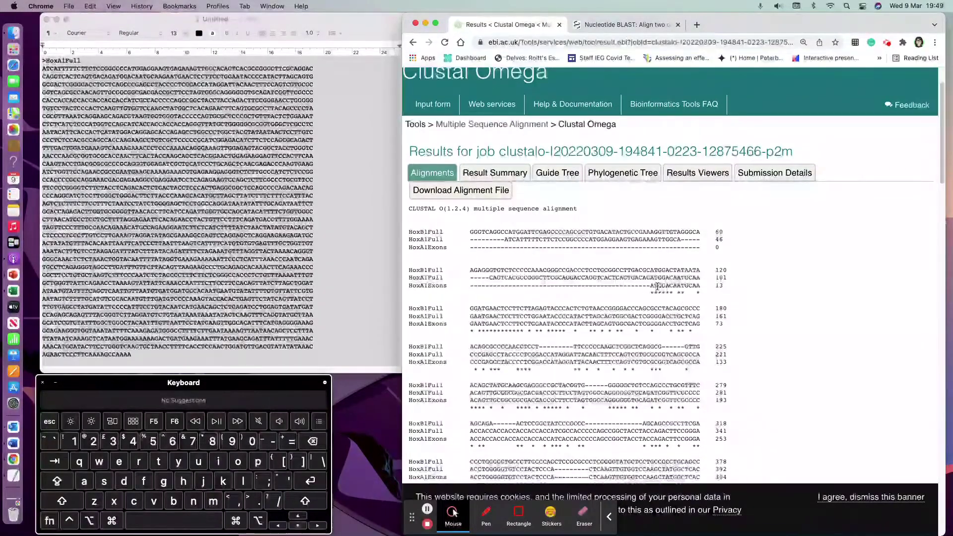
{"action": "scroll", "coordinate": [660, 290], "scroll_direction": "down", "scroll_amount": 1}
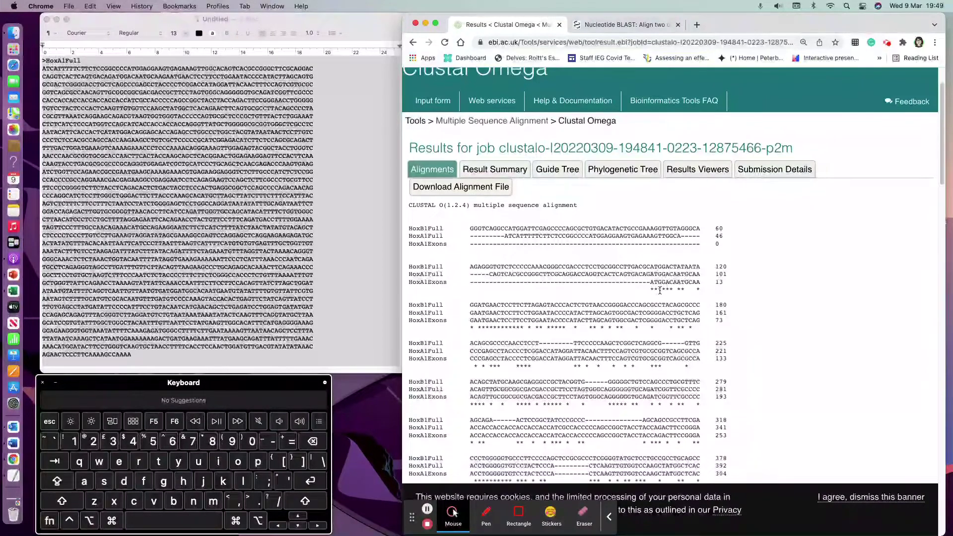
{"action": "scroll", "coordinate": [659, 290], "scroll_direction": "down", "scroll_amount": 5}
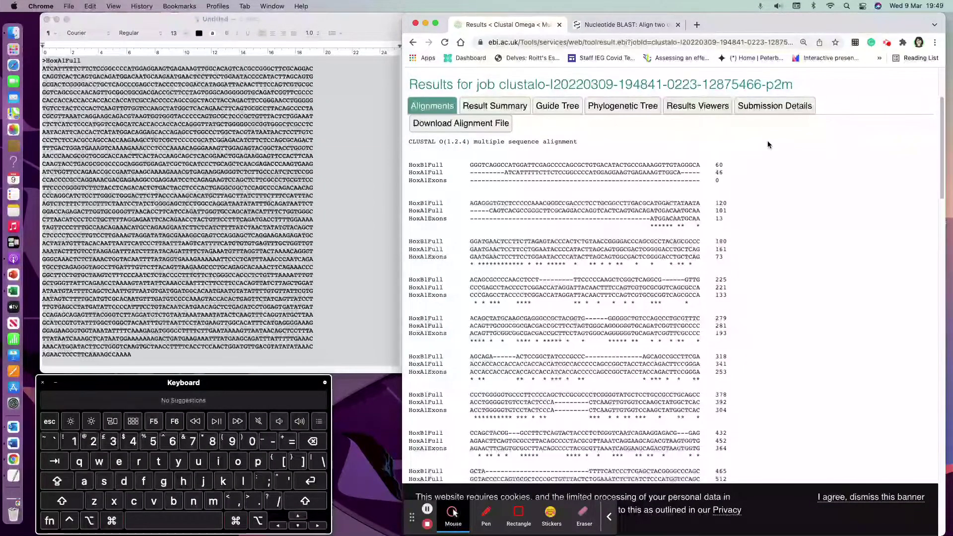
{"action": "key", "text": "super+equal"}
{"action": "key", "text": "super+equal"}
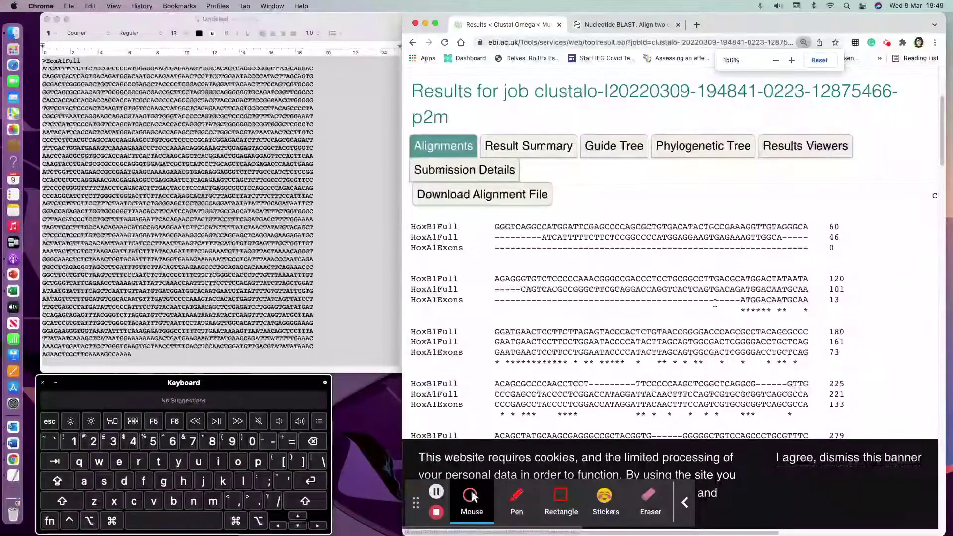
{"action": "scroll", "coordinate": [716, 313], "scroll_direction": "down", "scroll_amount": 3}
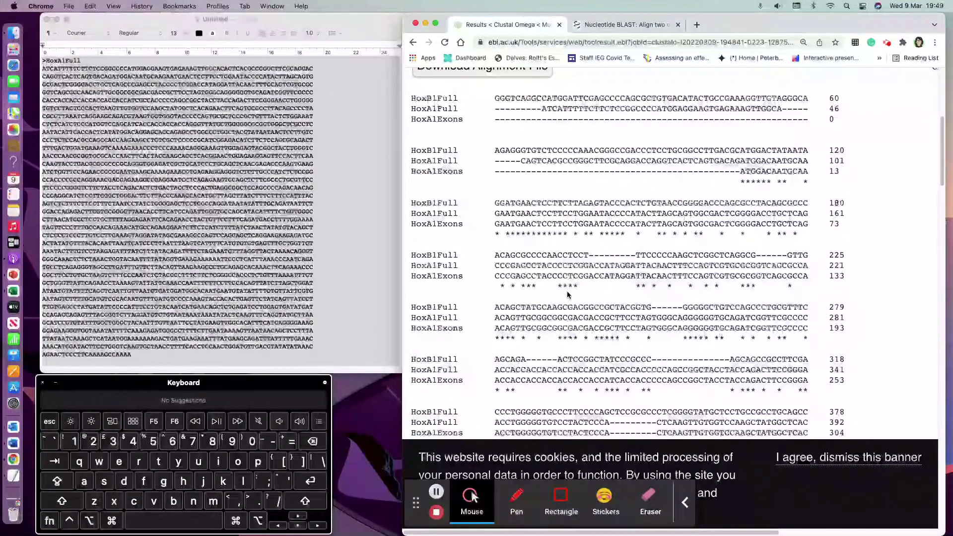
{"action": "scroll", "coordinate": [567, 294], "scroll_direction": "down", "scroll_amount": 3}
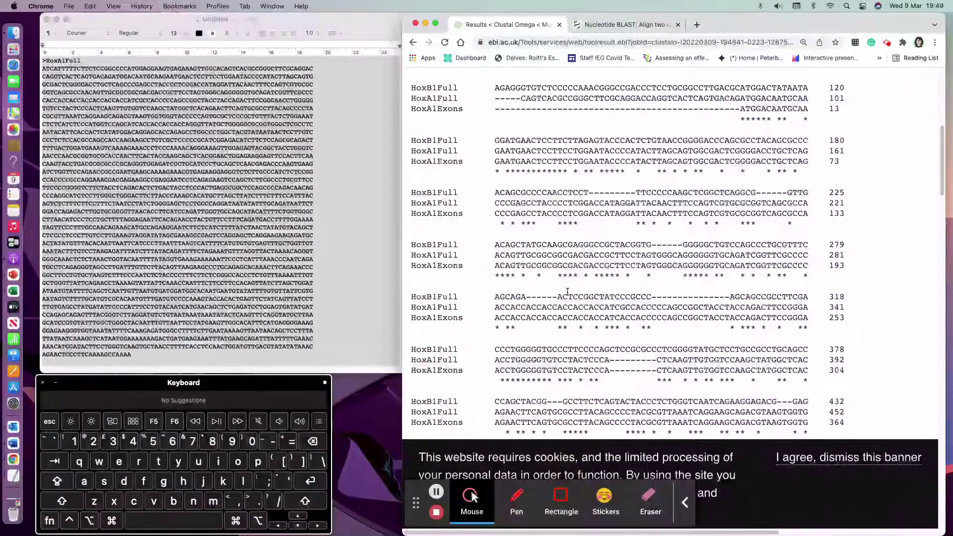
{"action": "scroll", "coordinate": [567, 291], "scroll_direction": "down", "scroll_amount": 15}
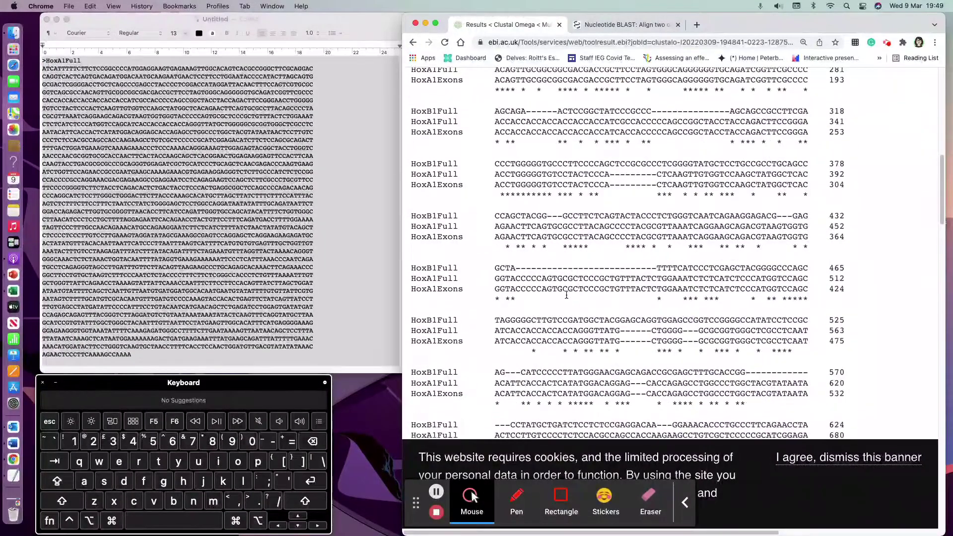
{"action": "scroll", "coordinate": [567, 295], "scroll_direction": "down", "scroll_amount": 4}
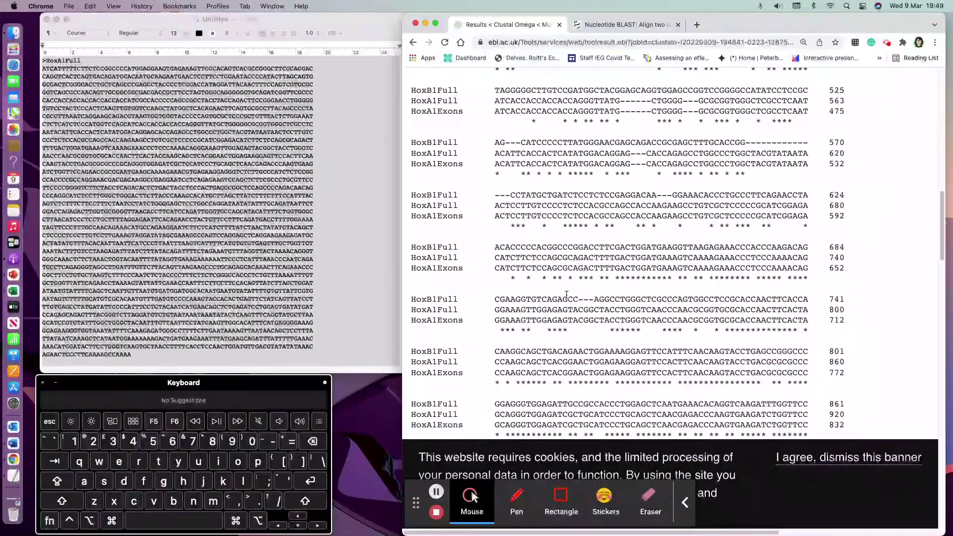
{"action": "key", "text": "super+minus"}
{"action": "key", "text": "super+minus"}
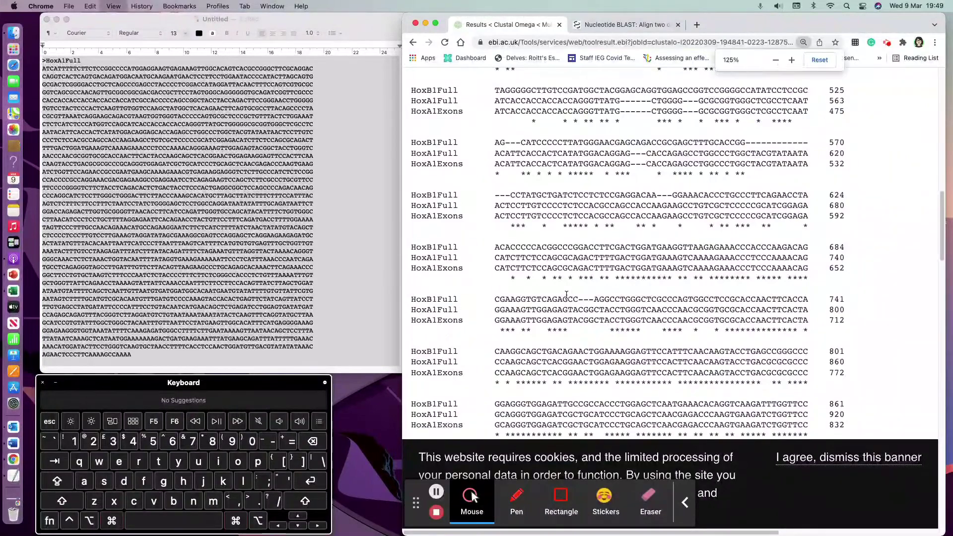
{"action": "scroll", "coordinate": [657, 378], "scroll_direction": "up", "scroll_amount": 11}
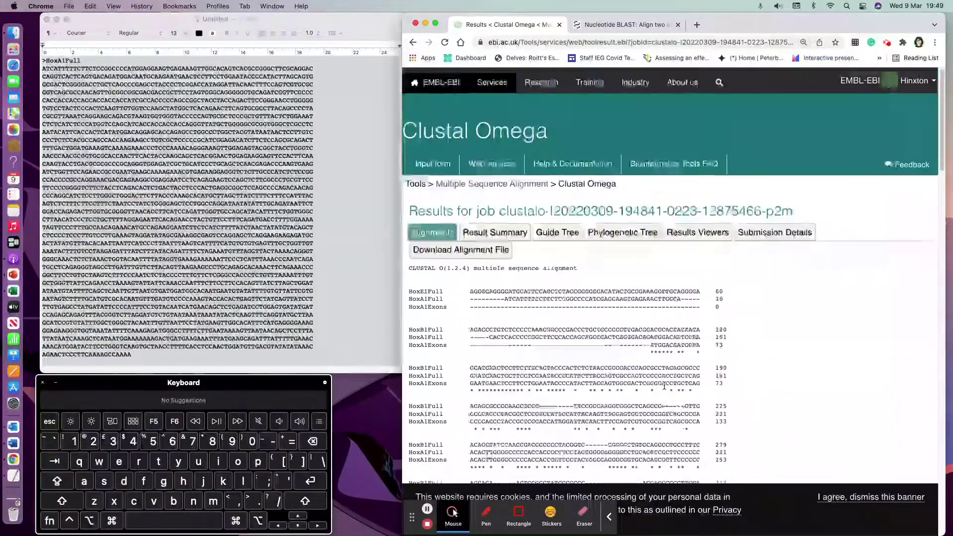
Switch to the Nucleotide BLAST page and turn off aligning two or more sequences to get the standard database search form
{"action": "left_click", "coordinate": [614, 26]}
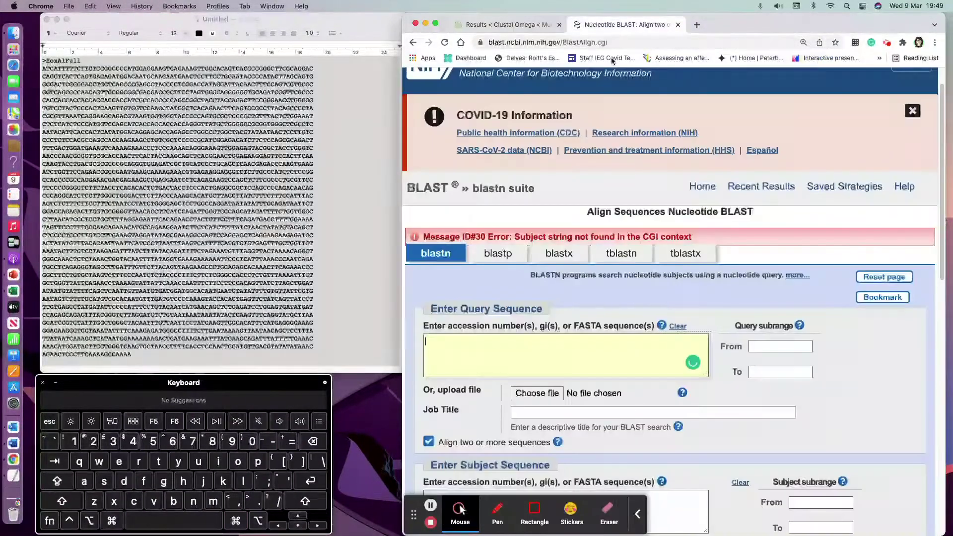
{"action": "scroll", "coordinate": [608, 297], "scroll_direction": "down", "scroll_amount": 4}
{"action": "scroll", "coordinate": [608, 298], "scroll_direction": "down", "scroll_amount": 2}
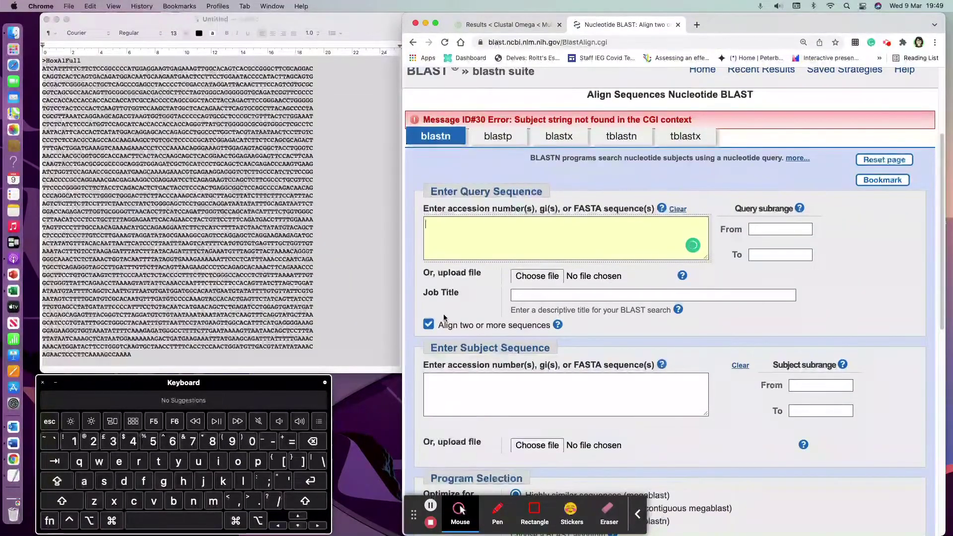
{"action": "left_click", "coordinate": [429, 324]}
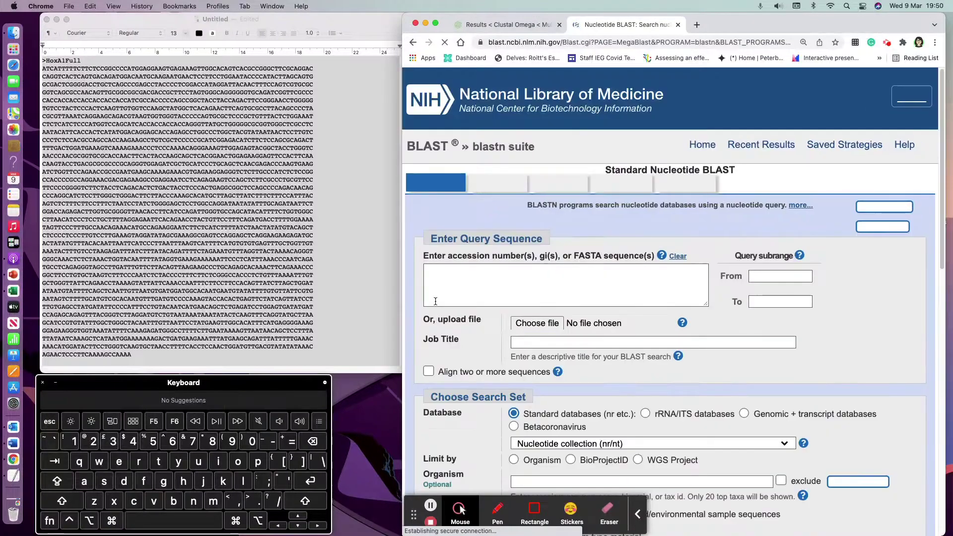
{"action": "scroll", "coordinate": [517, 319], "scroll_direction": "down", "scroll_amount": 1}
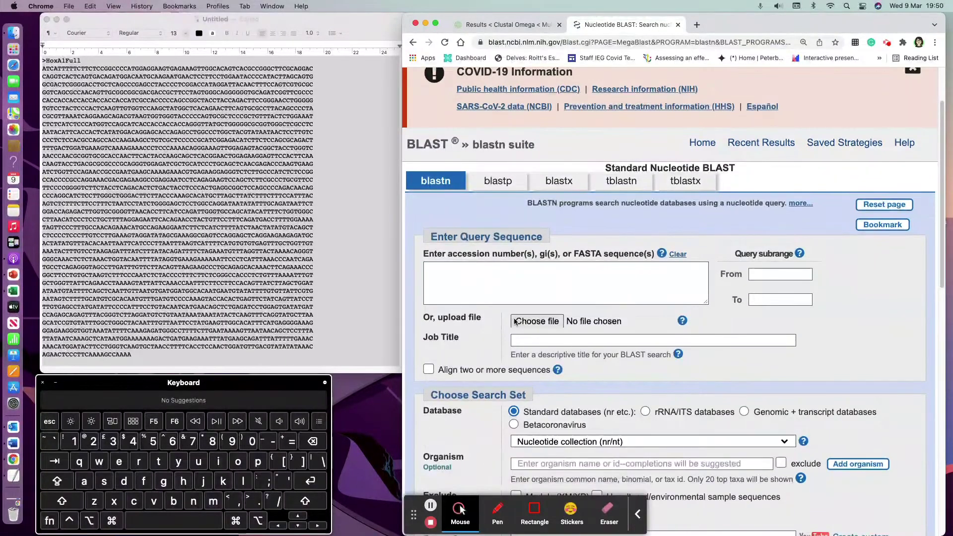
Copy a long middle portion of the HoxA1Full sequence, without its header, from the text document for the BLAST query sequence box
{"action": "left_click", "coordinate": [284, 266]}
{"action": "key", "text": "cmd+a"}
{"action": "left_click", "coordinate": [291, 258]}
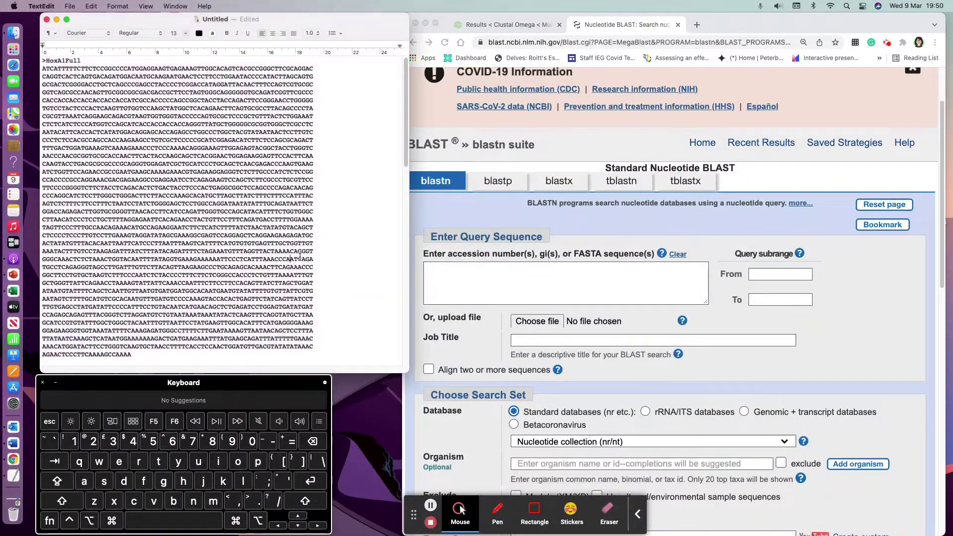
{"action": "scroll", "coordinate": [301, 258], "scroll_direction": "down", "scroll_amount": 1}
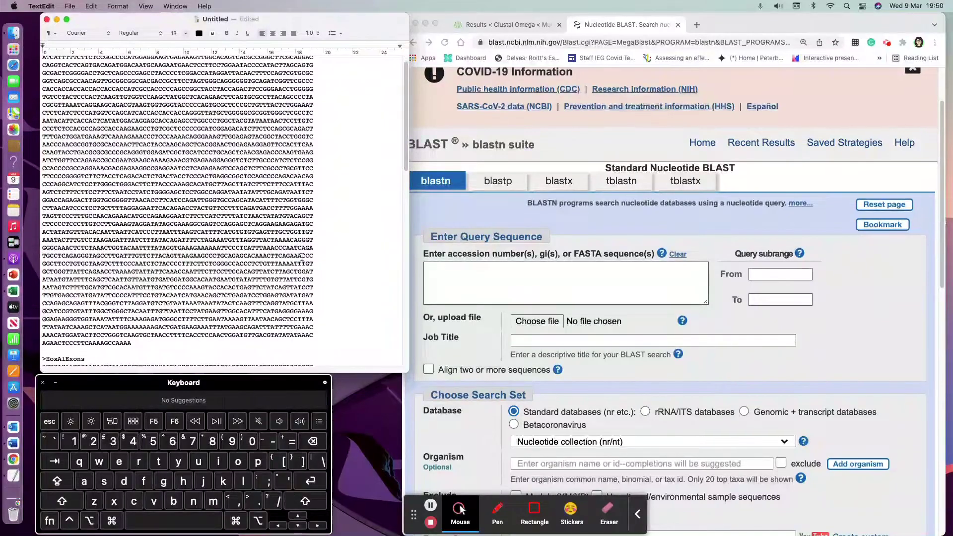
{"action": "scroll", "coordinate": [301, 258], "scroll_direction": "up", "scroll_amount": 1}
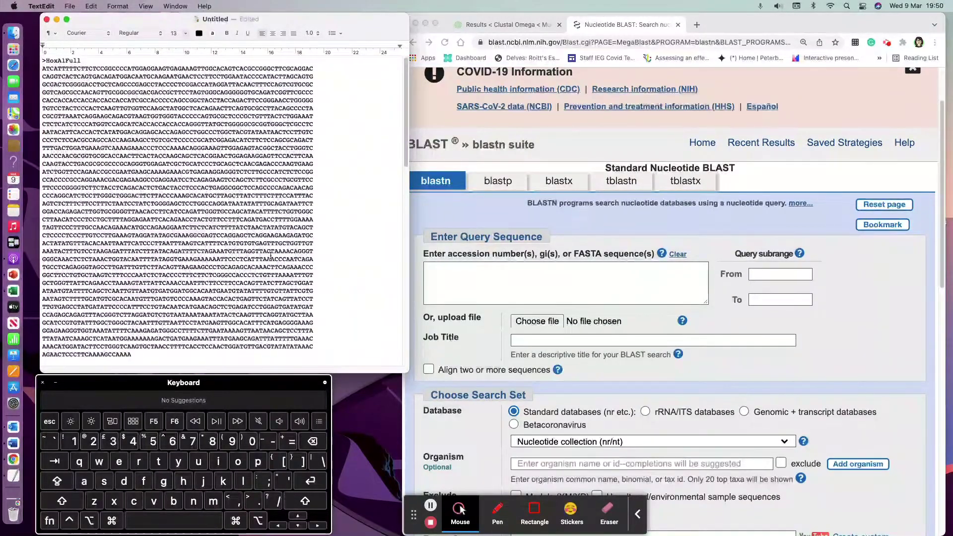
{"action": "left_click_drag", "start_coordinate": [311, 312], "coordinate": [156, 124]}
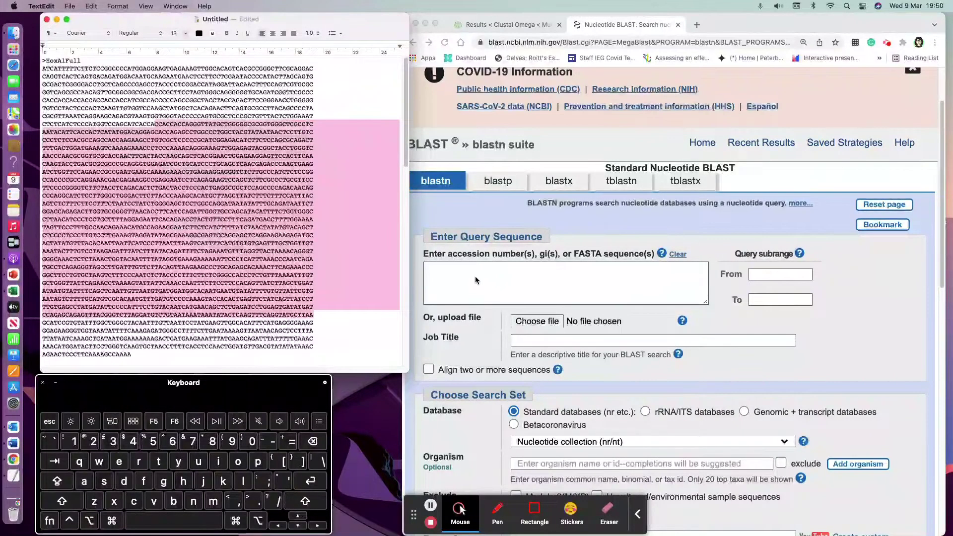
{"action": "left_click", "coordinate": [447, 273]}
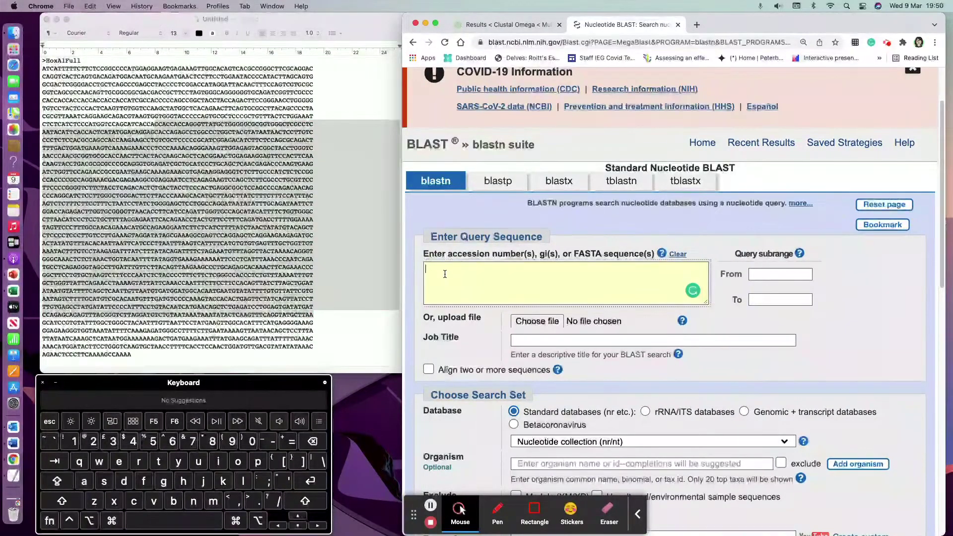